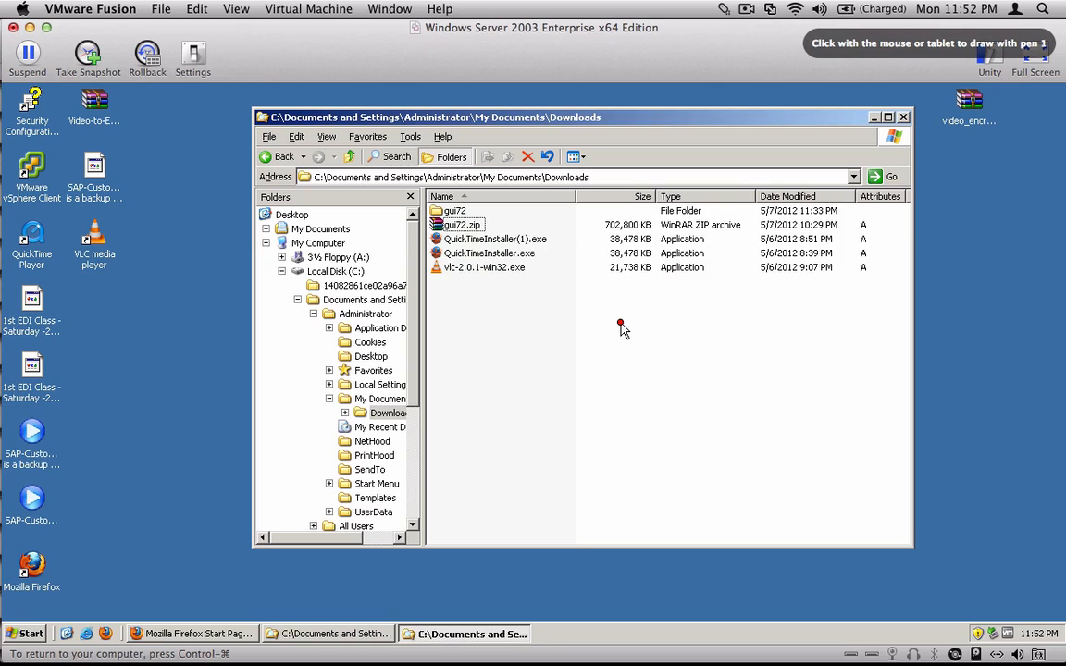
{"action": "mouse_move", "coordinate": [535, 212]}
{"action": "left_mouse_down"}
{"action": "mouse_move", "coordinate": [495, 221]}
{"action": "mouse_move", "coordinate": [508, 226]}
{"action": "left_mouse_up"}
{"action": "left_click_drag", "start_coordinate": [568, 185], "coordinate": [552, 200]}
{"action": "left_click_drag", "start_coordinate": [569, 199], "coordinate": [582, 196]}
{"action": "left_click_drag", "start_coordinate": [591, 182], "coordinate": [589, 197]}
{"action": "mouse_move", "coordinate": [589, 182]}
{"action": "left_mouse_down"}
{"action": "mouse_move", "coordinate": [701, 137]}
{"action": "mouse_move", "coordinate": [715, 135]}
{"action": "mouse_move", "coordinate": [707, 150]}
{"action": "mouse_move", "coordinate": [739, 139]}
{"action": "mouse_move", "coordinate": [734, 151]}
{"action": "mouse_move", "coordinate": [756, 125]}
{"action": "left_mouse_up"}
{"action": "left_click", "coordinate": [722, 145]}
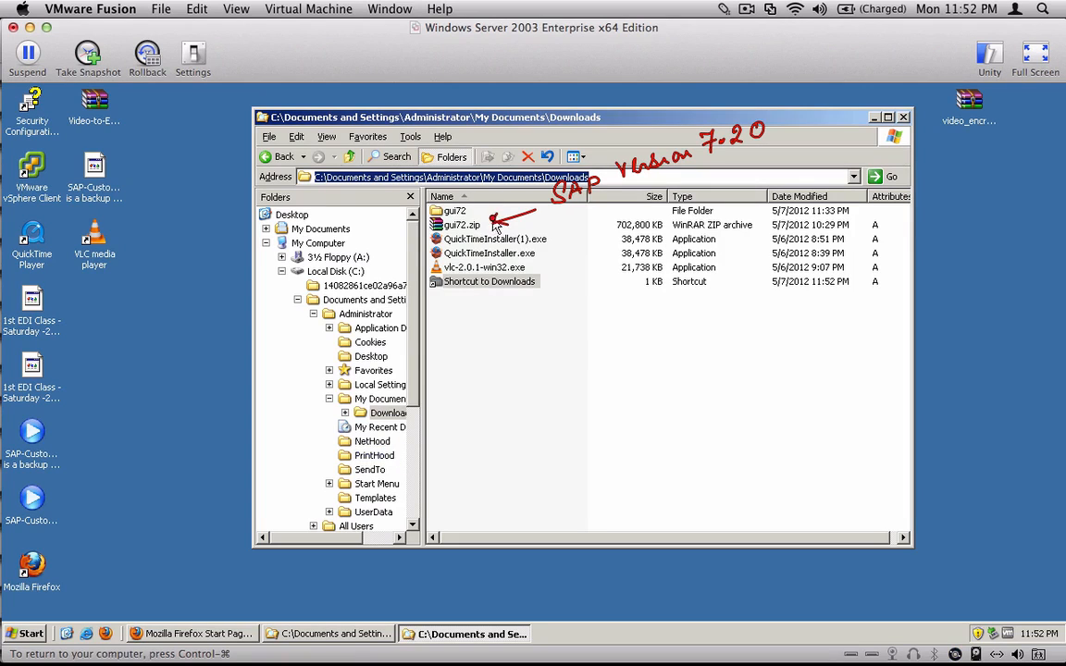
{"action": "mouse_move", "coordinate": [482, 218]}
{"action": "left_mouse_down"}
{"action": "mouse_move", "coordinate": [483, 192]}
{"action": "mouse_move", "coordinate": [468, 201]}
{"action": "mouse_move", "coordinate": [476, 204]}
{"action": "left_mouse_up"}
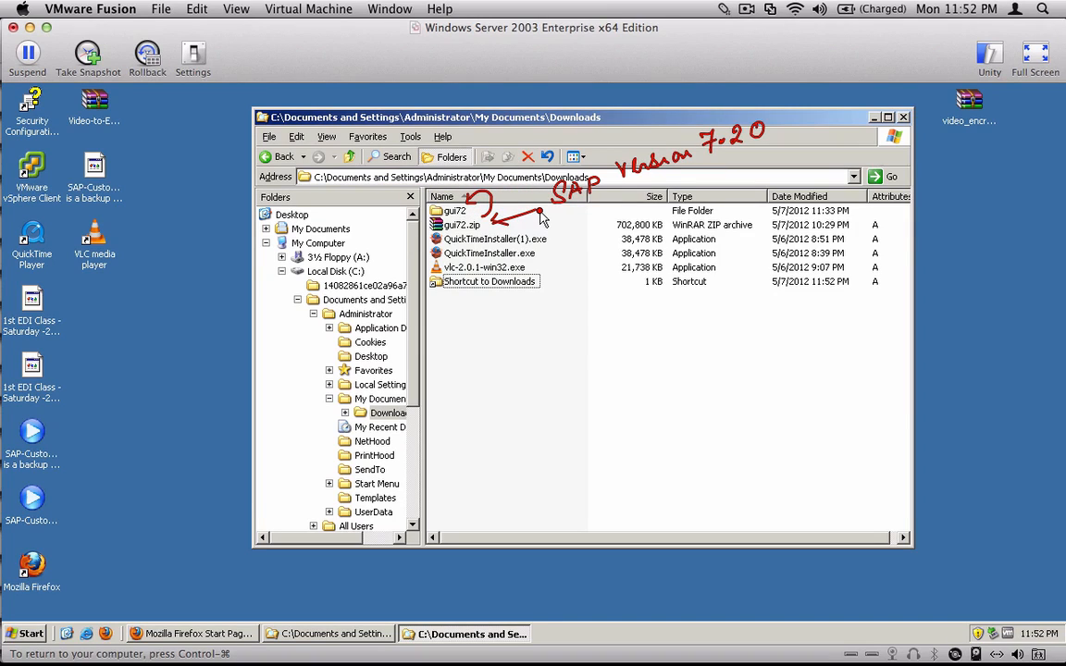
{"action": "key", "text": "Escape"}
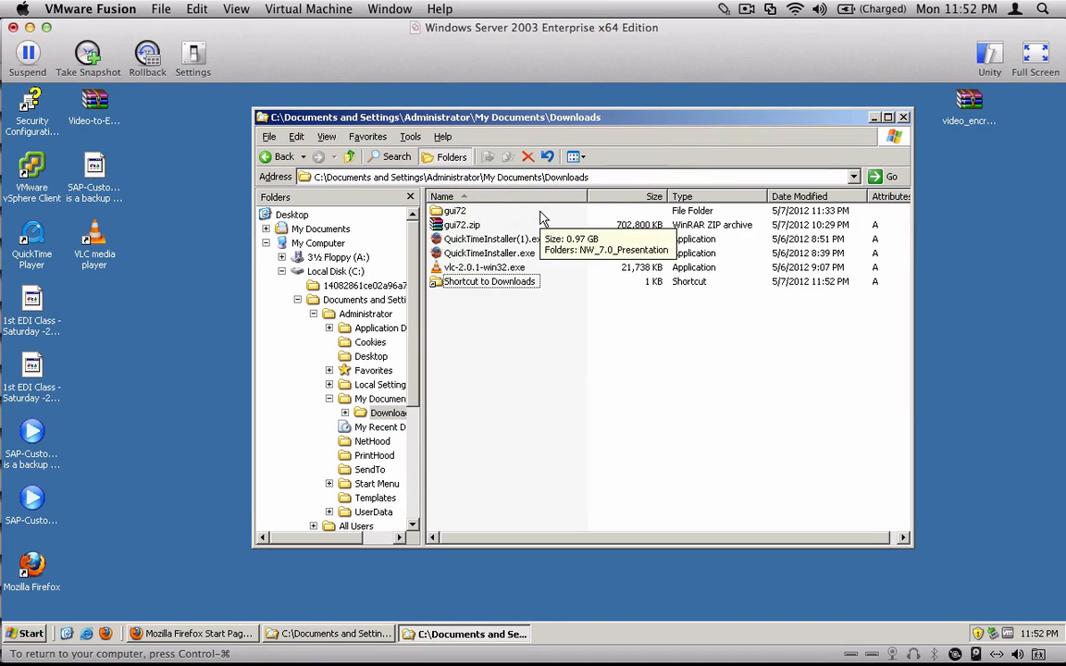
- Open the folder gui72\NW_7.0_Presentation\PRES1\GUI\WINDOWS\WIN32 inside Downloads
{"action": "double_click", "coordinate": [448, 213]}
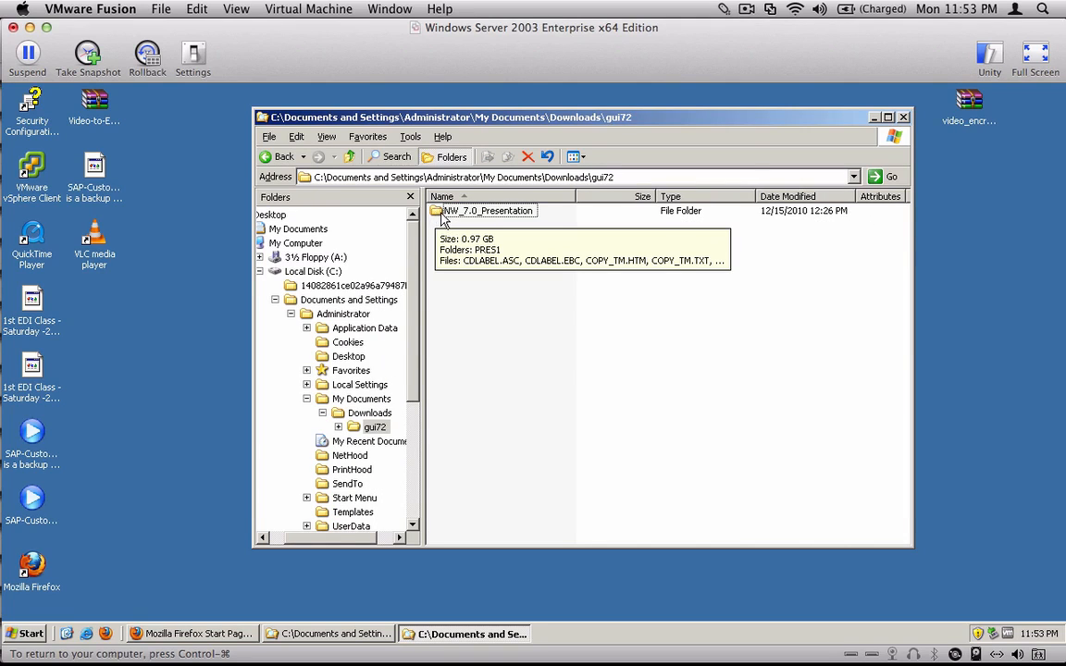
{"action": "double_click", "coordinate": [439, 213]}
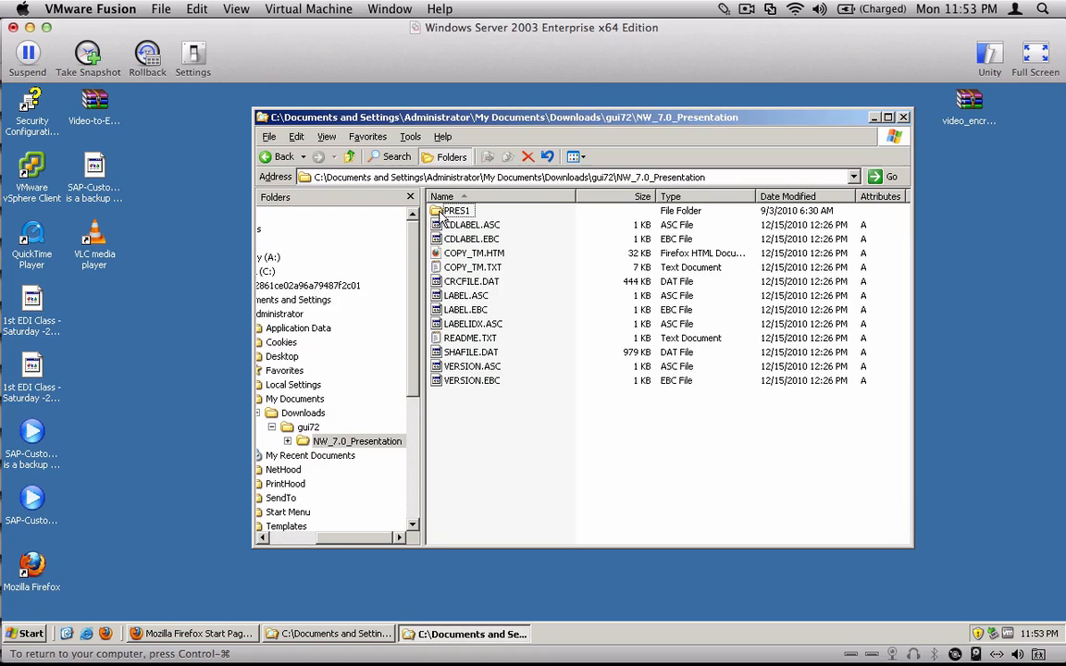
{"action": "double_click", "coordinate": [444, 213]}
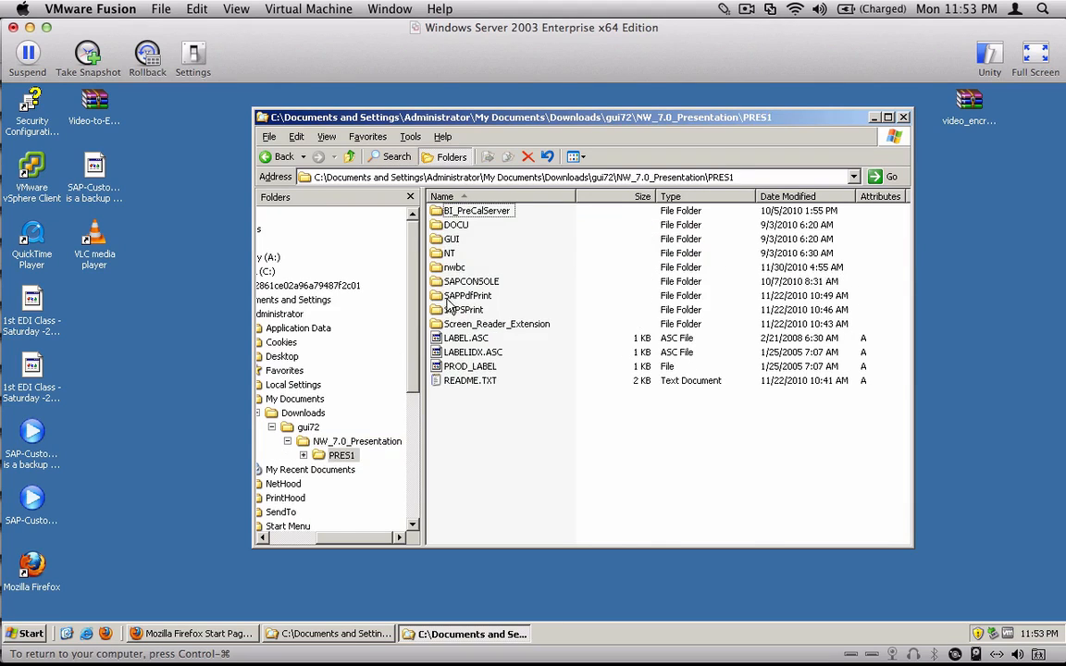
{"action": "double_click", "coordinate": [447, 240]}
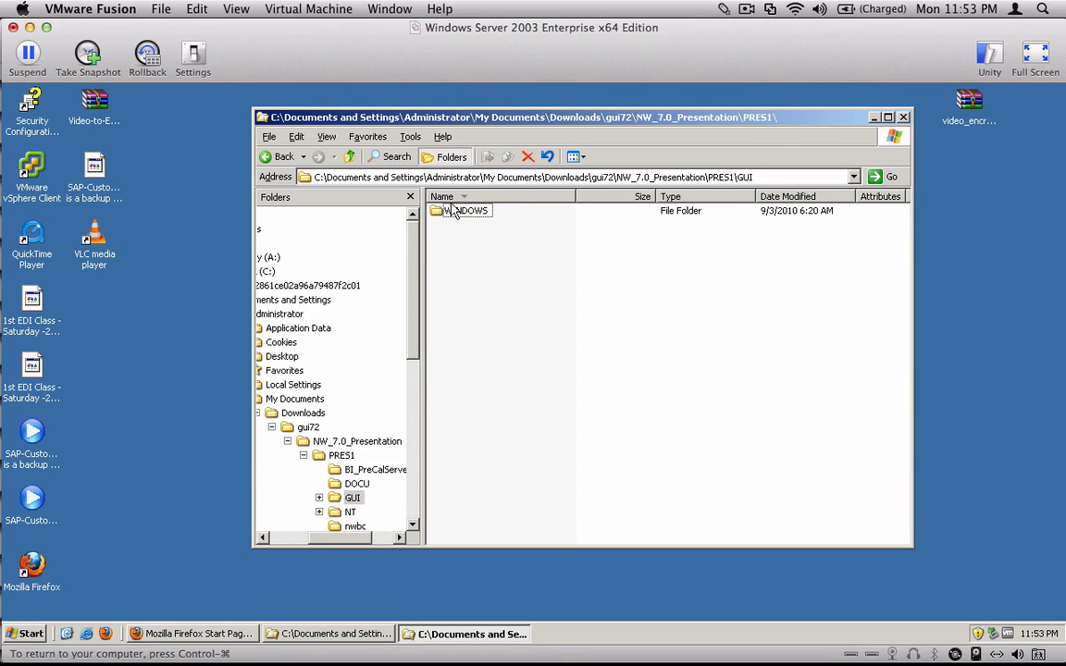
{"action": "double_click", "coordinate": [443, 212]}
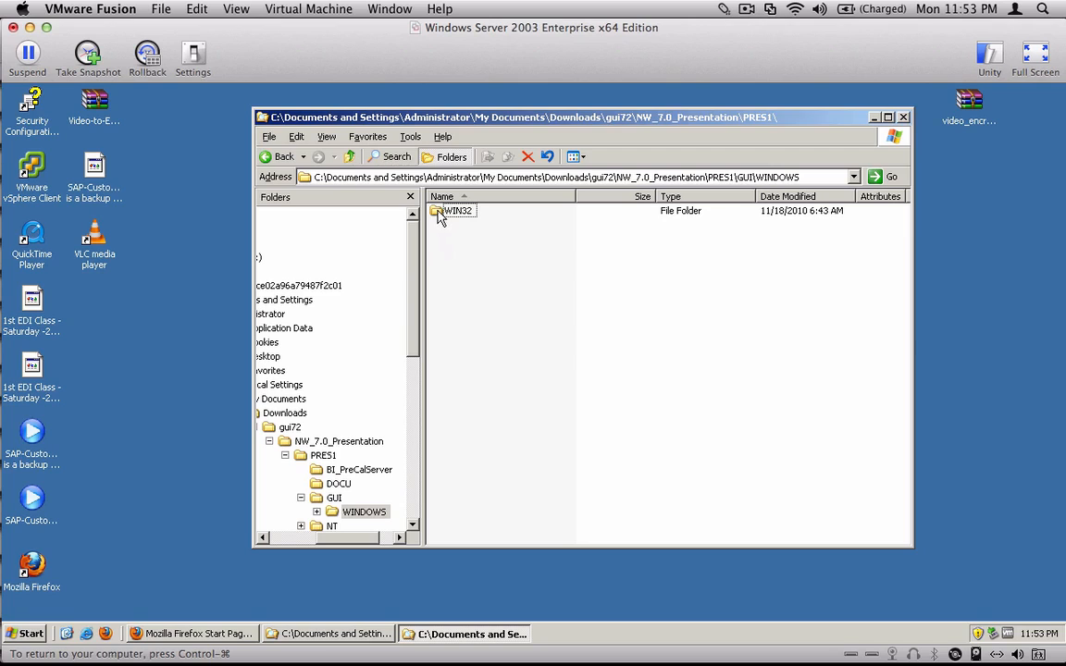
{"action": "double_click", "coordinate": [442, 212]}
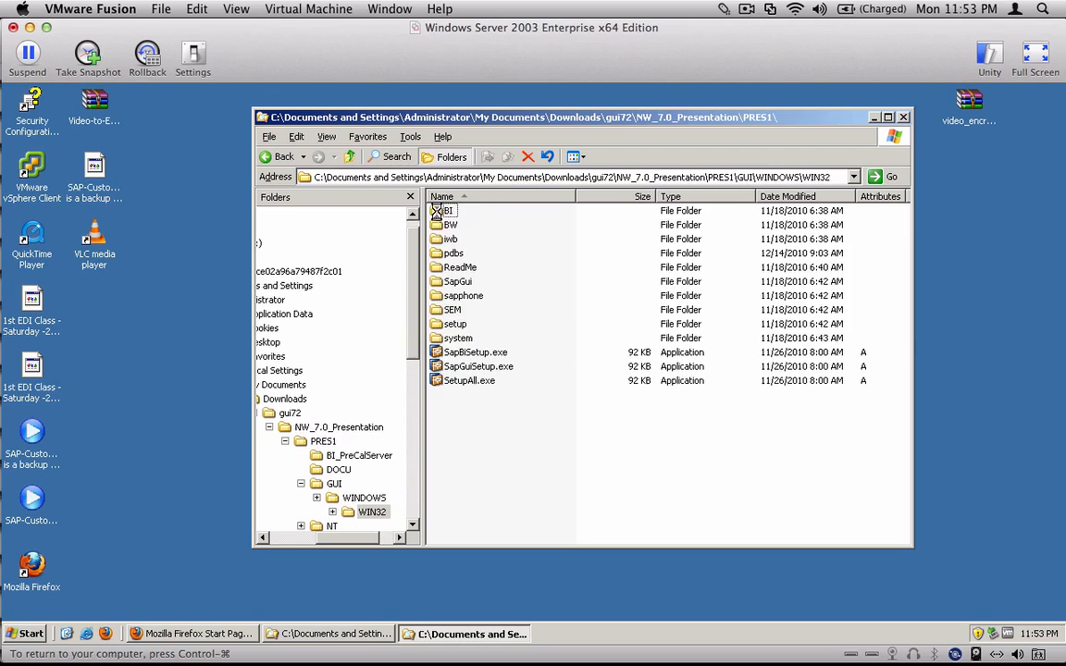
- Launch SetupAll.exe from the WIN32 folder to start the SAP Front-End Installer
{"action": "left_click", "coordinate": [439, 383]}
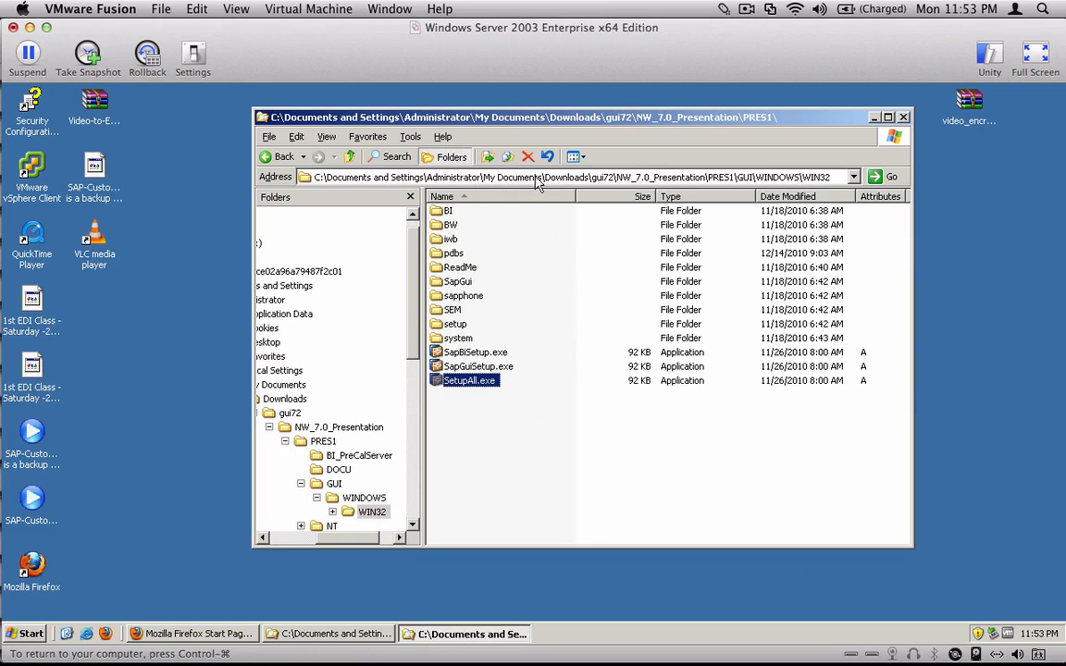
{"action": "left_click", "coordinate": [607, 178]}
{"action": "left_click", "coordinate": [594, 178]}
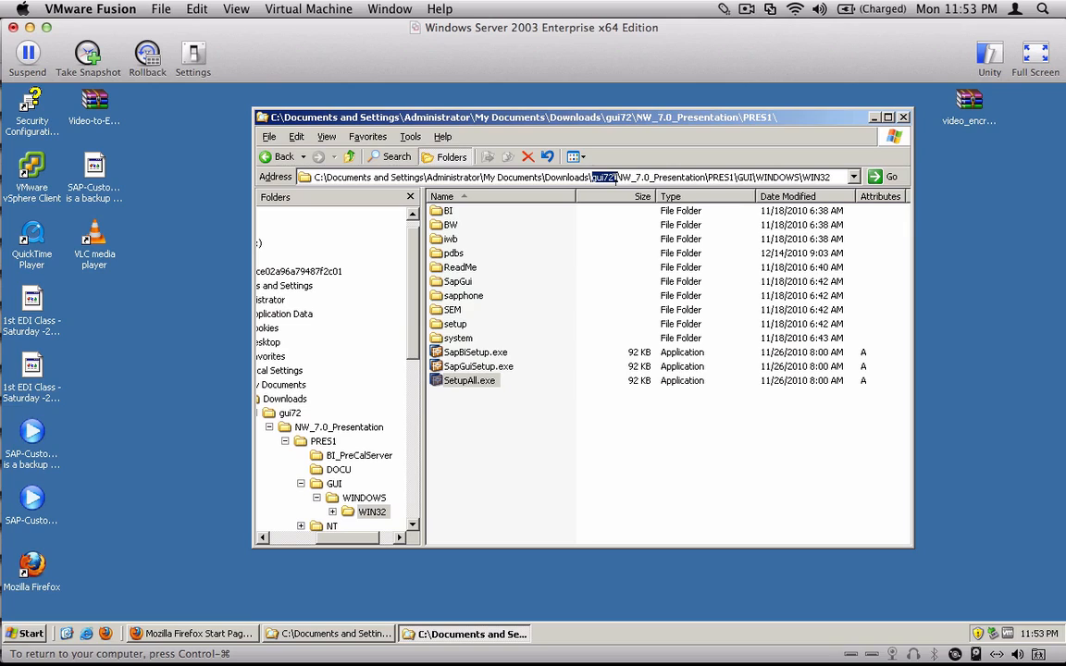
{"action": "left_click_drag", "start_coordinate": [618, 180], "coordinate": [808, 213]}
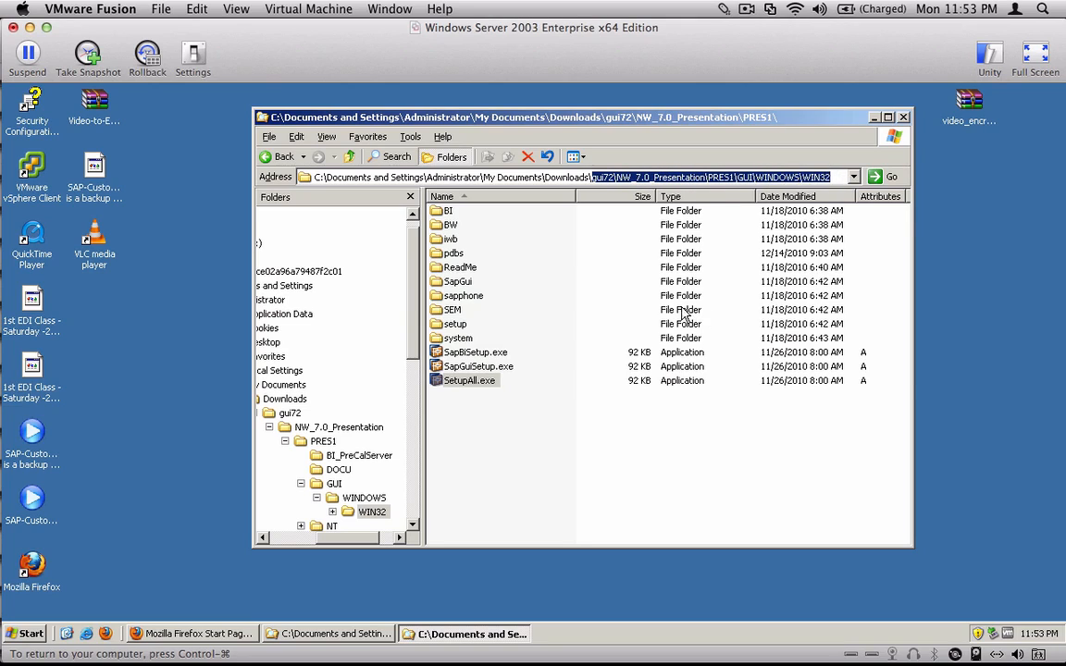
{"action": "left_click", "coordinate": [444, 382]}
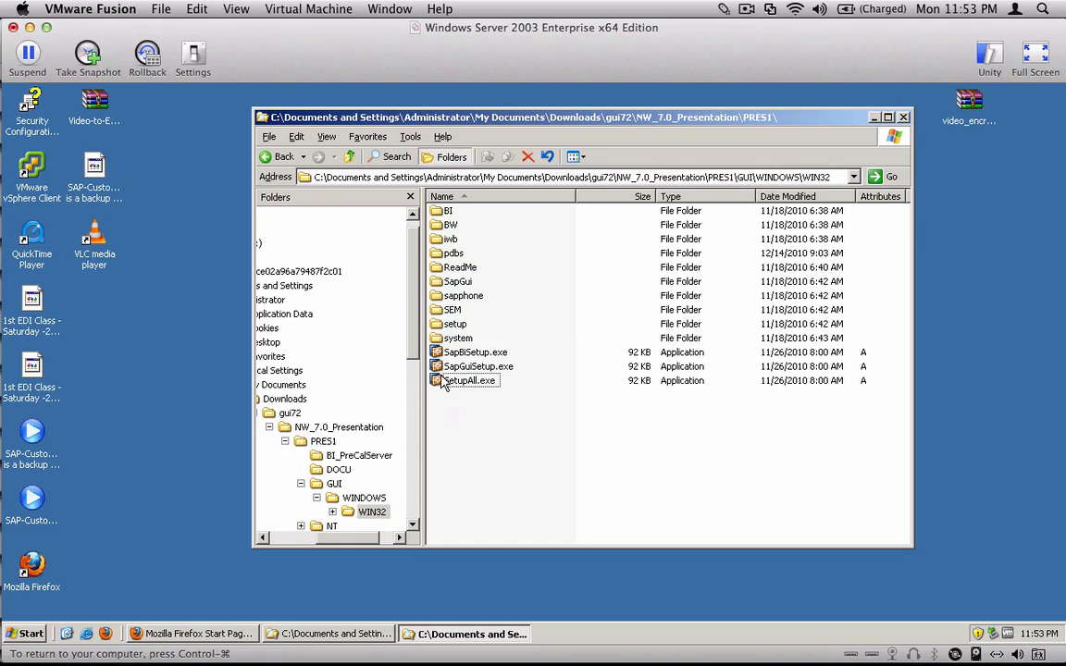
{"action": "double_click", "coordinate": [443, 380]}
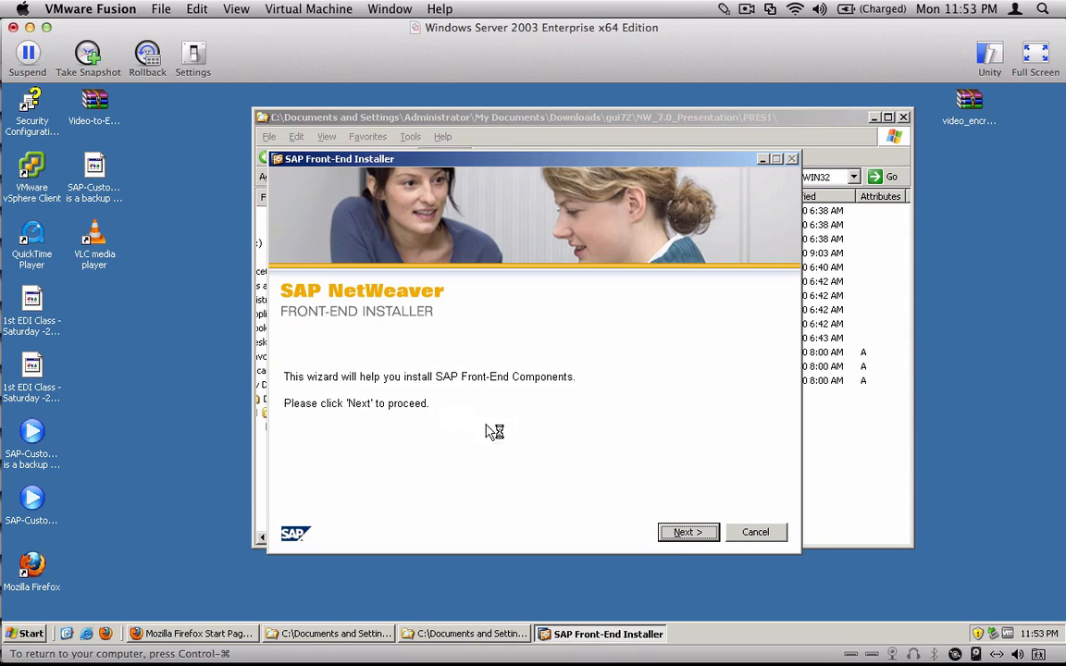
- Choose the component SAP GUI for Windows 7.20 (Compilation 2) and run its installation
{"action": "left_click", "coordinate": [693, 535]}
{"action": "left_click", "coordinate": [307, 335]}
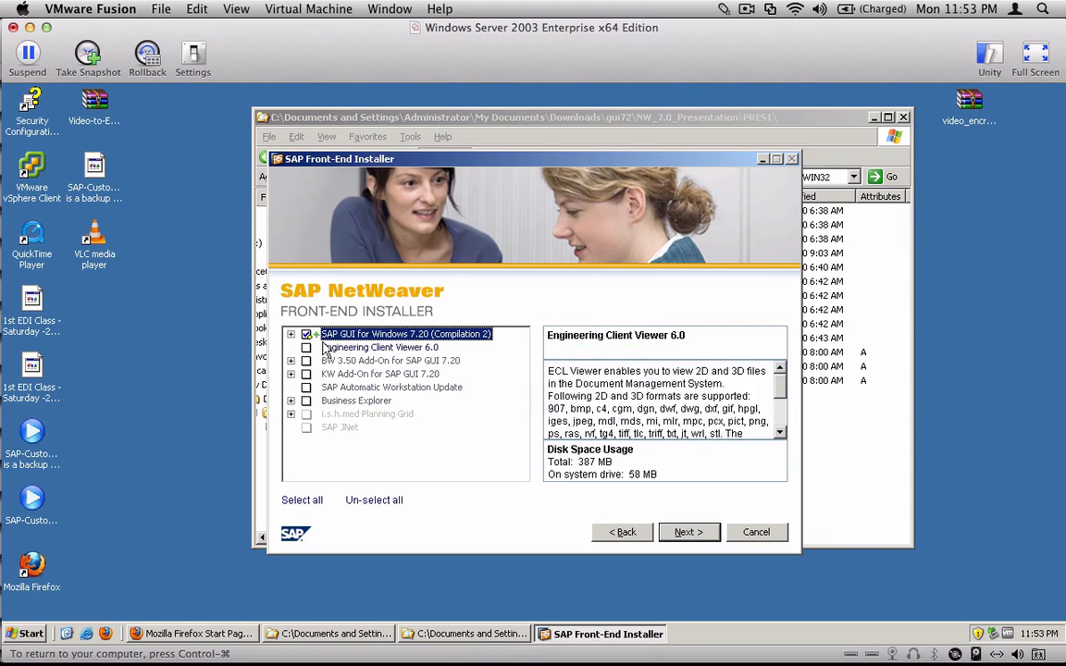
{"action": "left_click", "coordinate": [687, 532]}
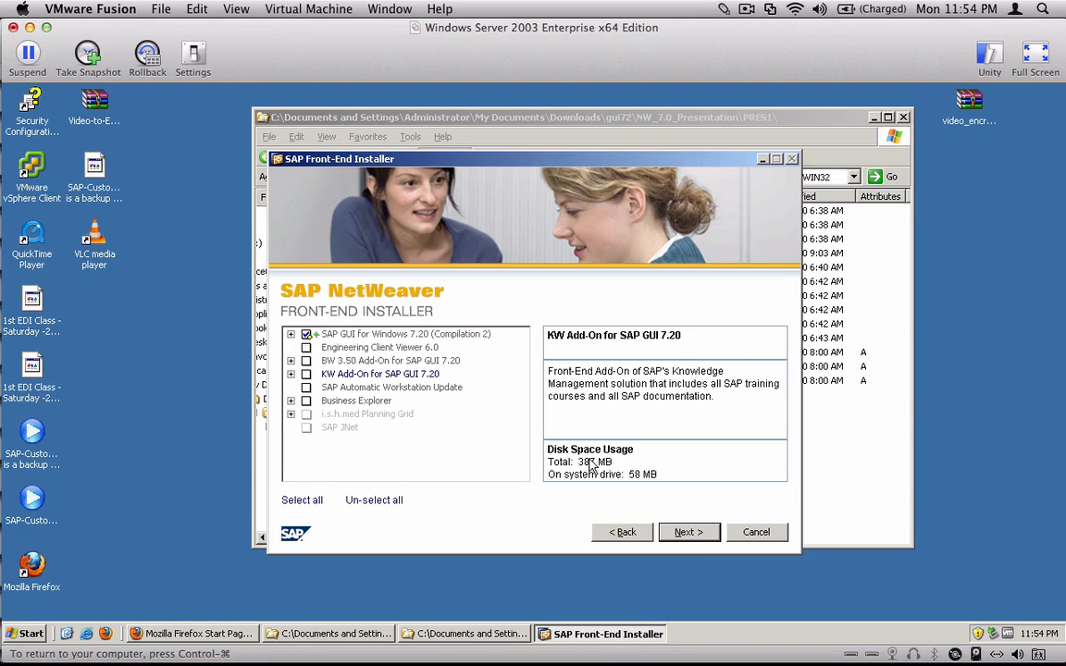
{"action": "left_click", "coordinate": [687, 534]}
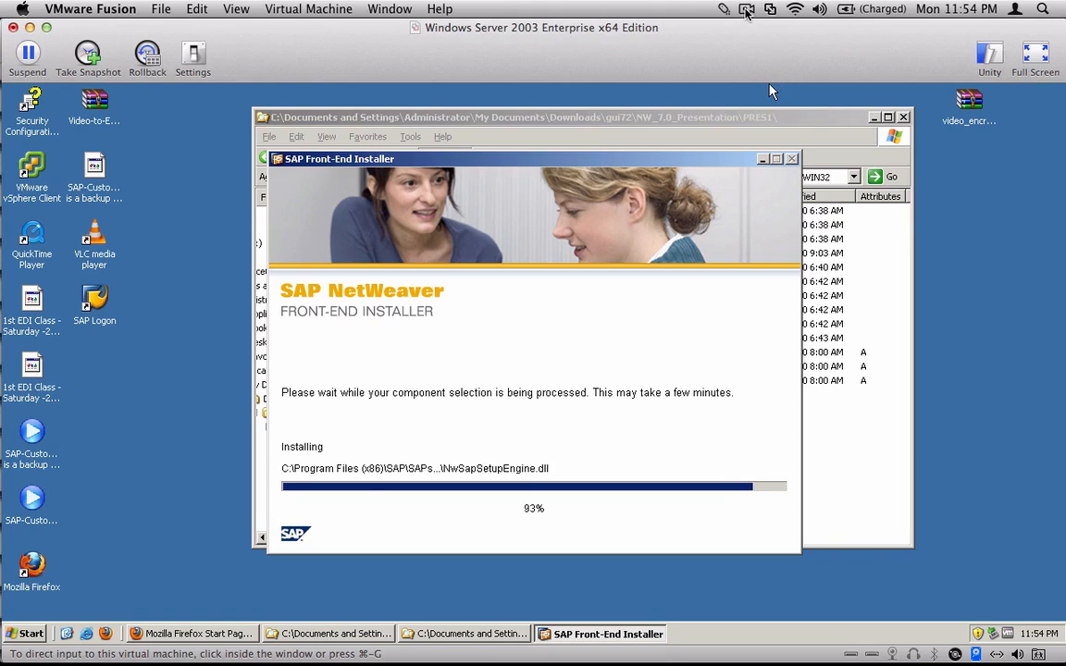
- Finish the SAP Front-End Installer and close the WIN32 folder window
{"action": "left_click", "coordinate": [746, 10]}
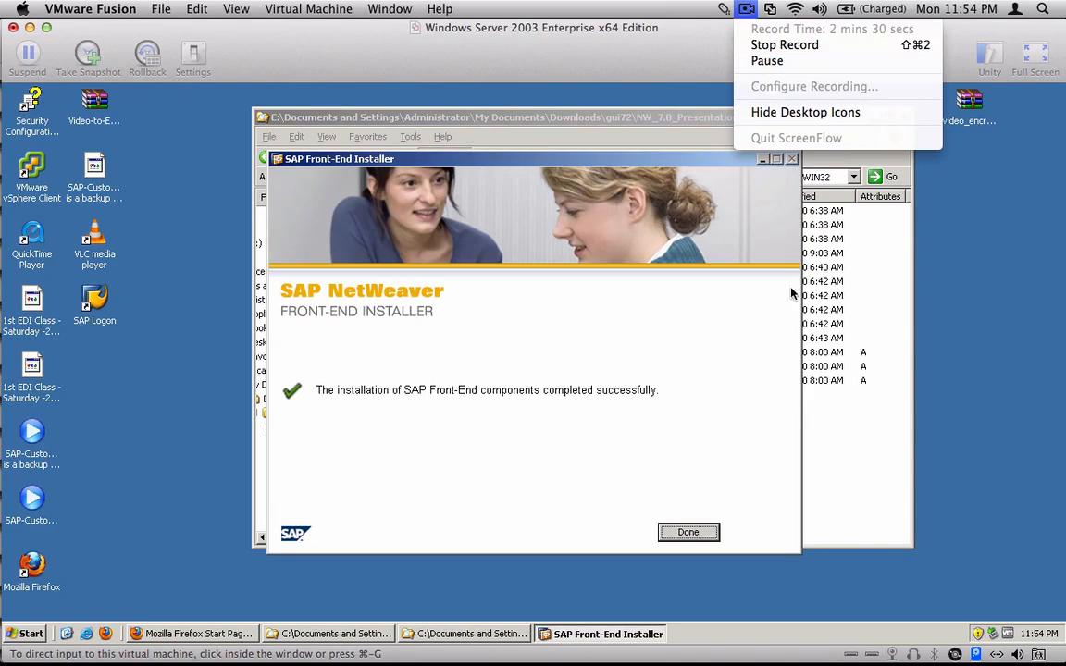
{"action": "left_click", "coordinate": [748, 352]}
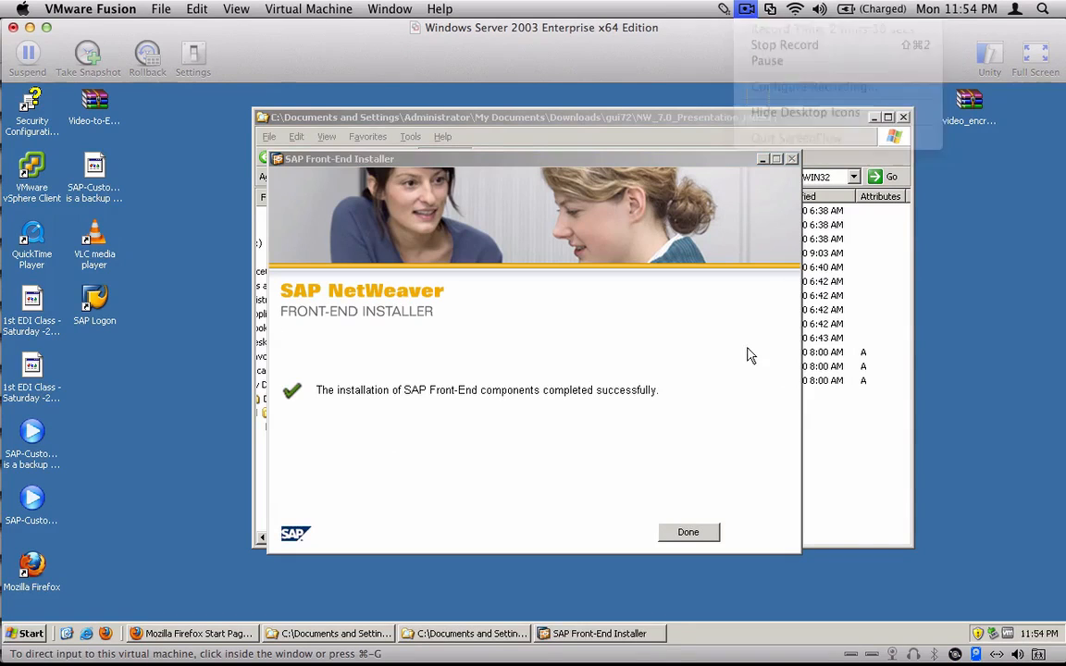
{"action": "left_click", "coordinate": [692, 535]}
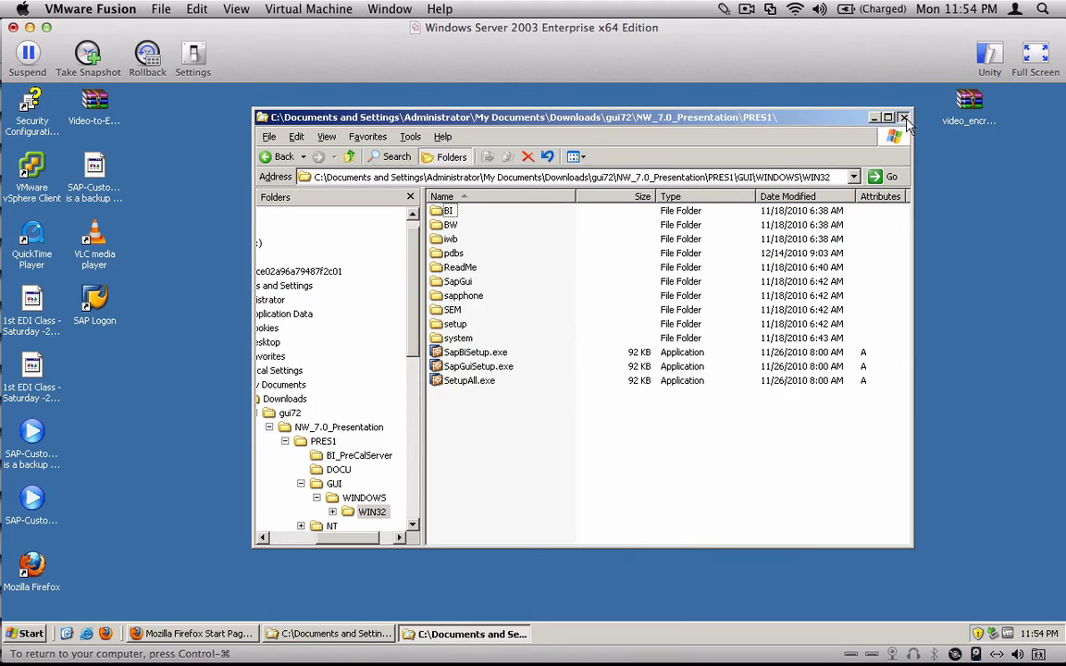
{"action": "left_click", "coordinate": [905, 118]}
- Launch SAP Logon from the SAP Front End program group
{"action": "left_click", "coordinate": [30, 634]}
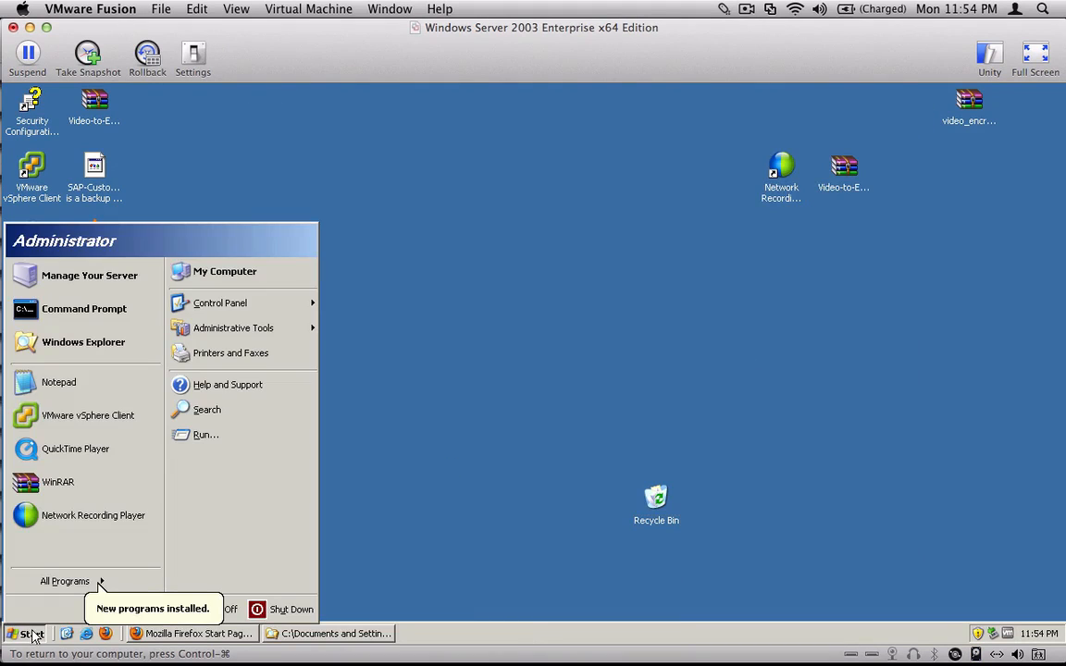
{"action": "mouse_move", "coordinate": [77, 583]}
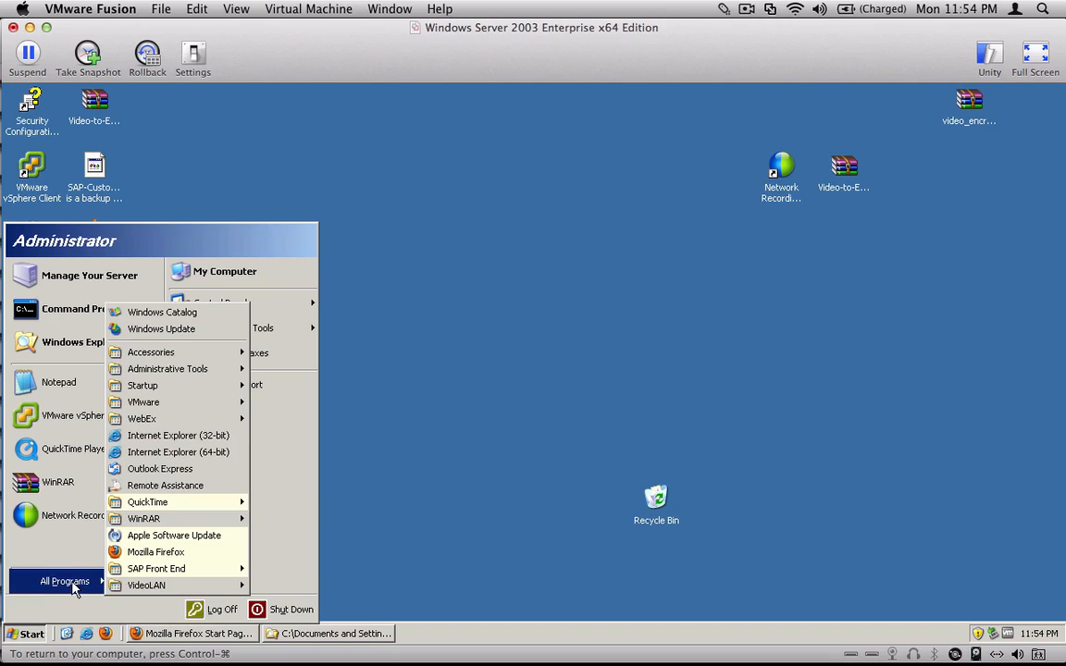
{"action": "mouse_move", "coordinate": [199, 571]}
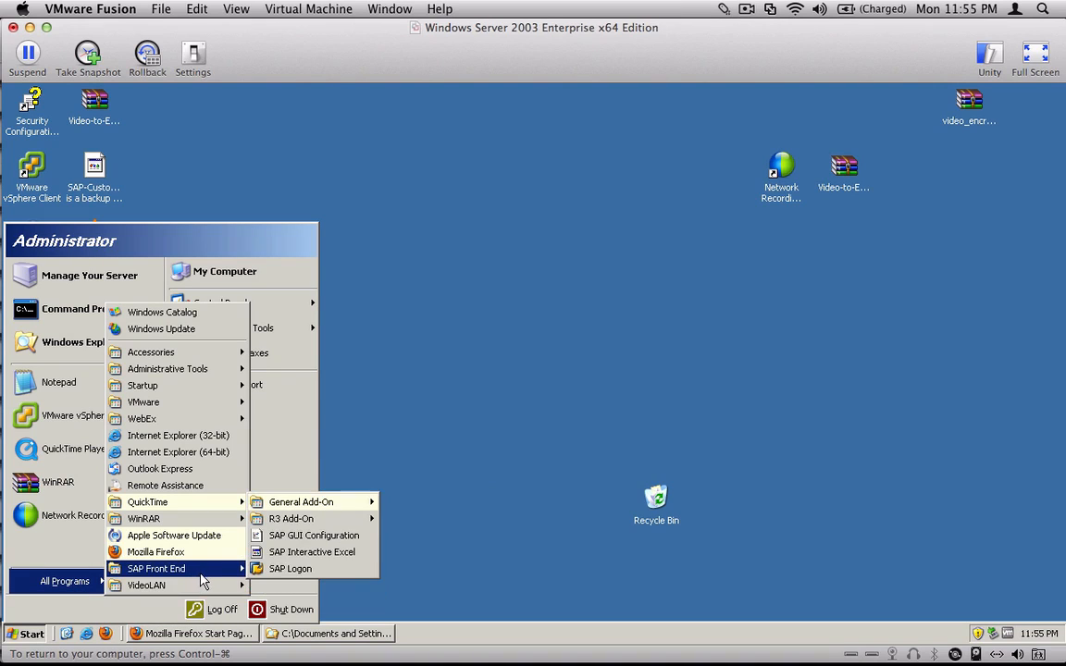
{"action": "left_click", "coordinate": [342, 573]}
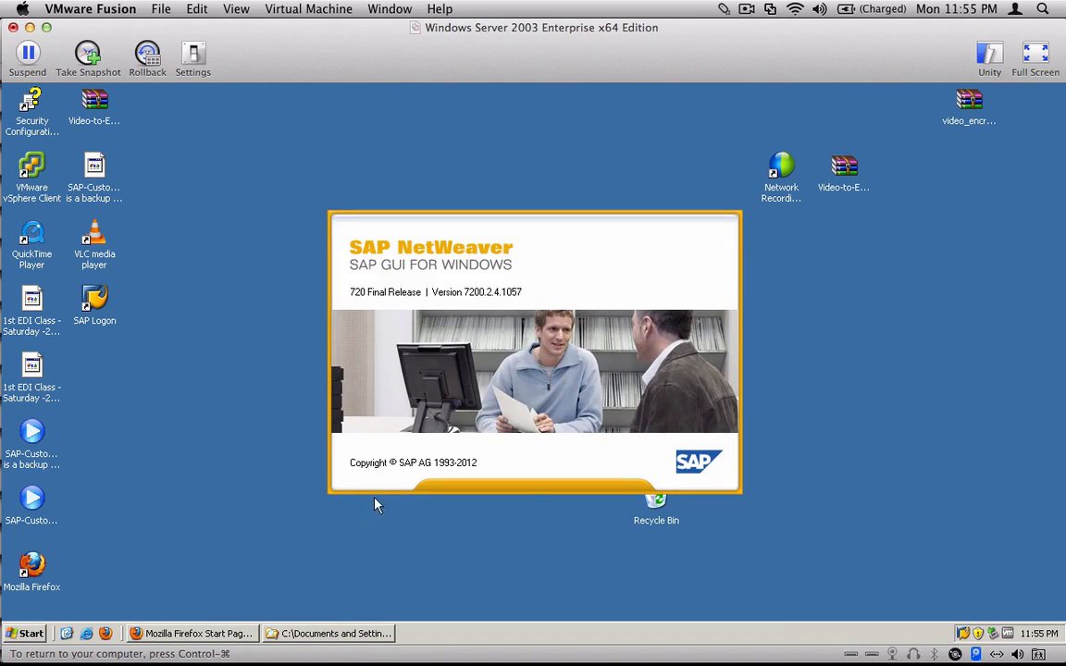
{"action": "left_click_drag", "start_coordinate": [140, 361], "coordinate": [83, 309]}
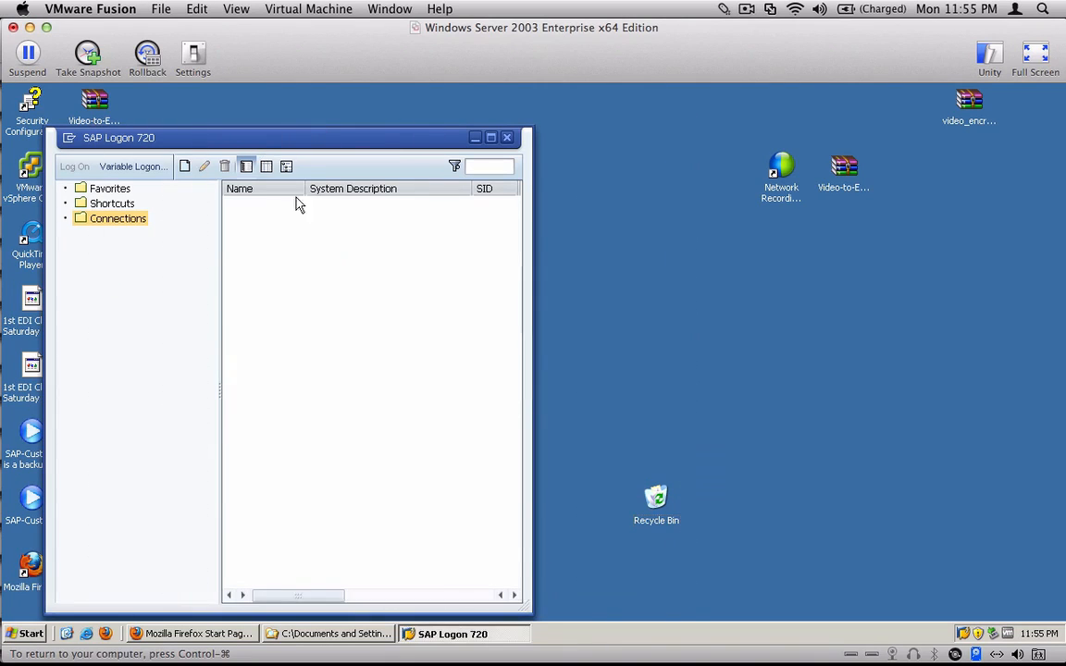
{"action": "left_click", "coordinate": [96, 298]}
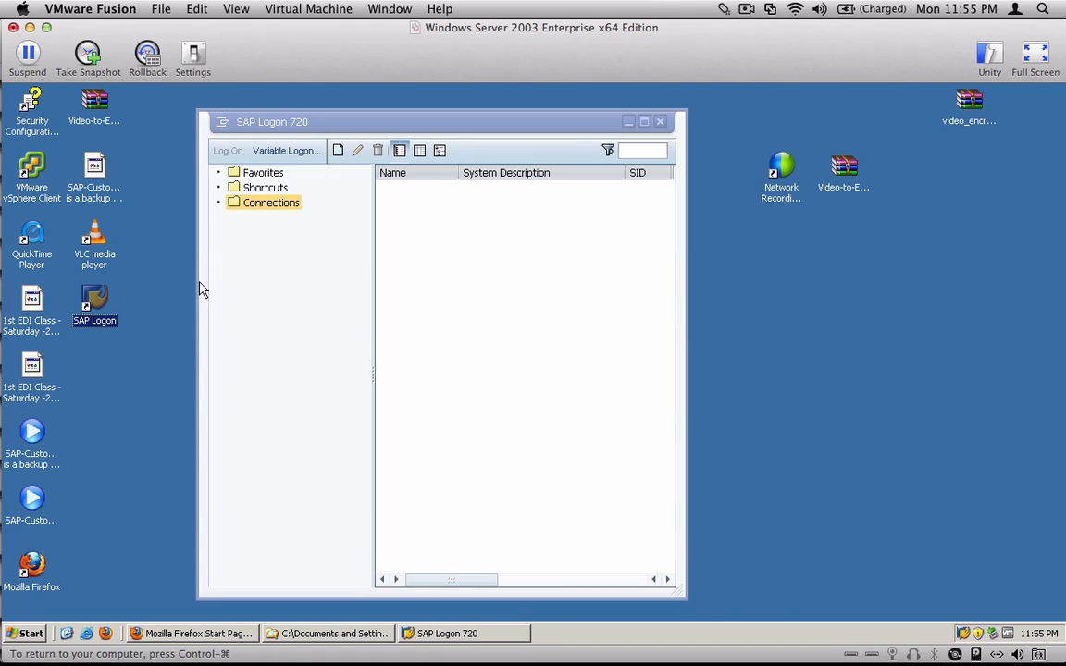
- Start creating a new system entry under Connections and move its dialog aside
{"action": "left_click", "coordinate": [239, 205]}
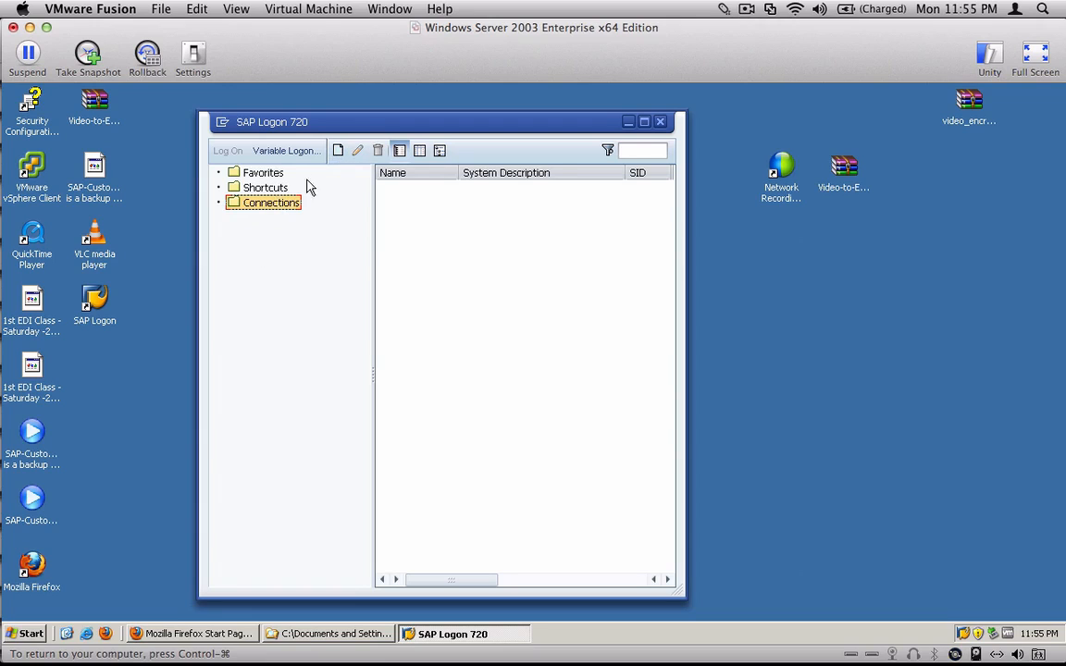
{"action": "left_click", "coordinate": [340, 154]}
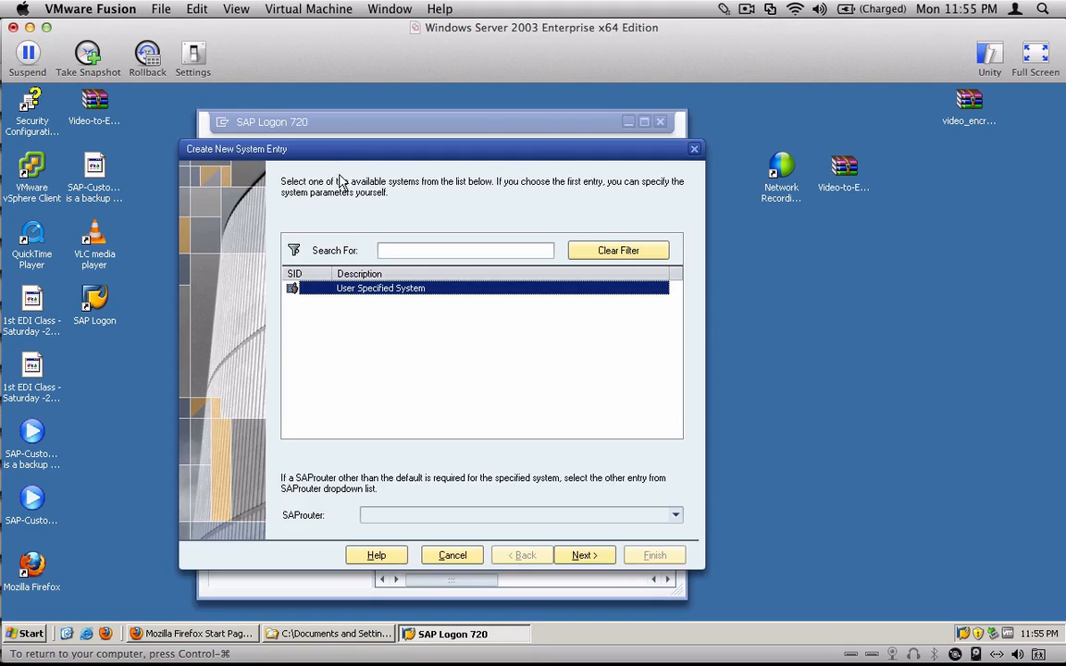
{"action": "left_click_drag", "start_coordinate": [369, 156], "coordinate": [658, 144]}
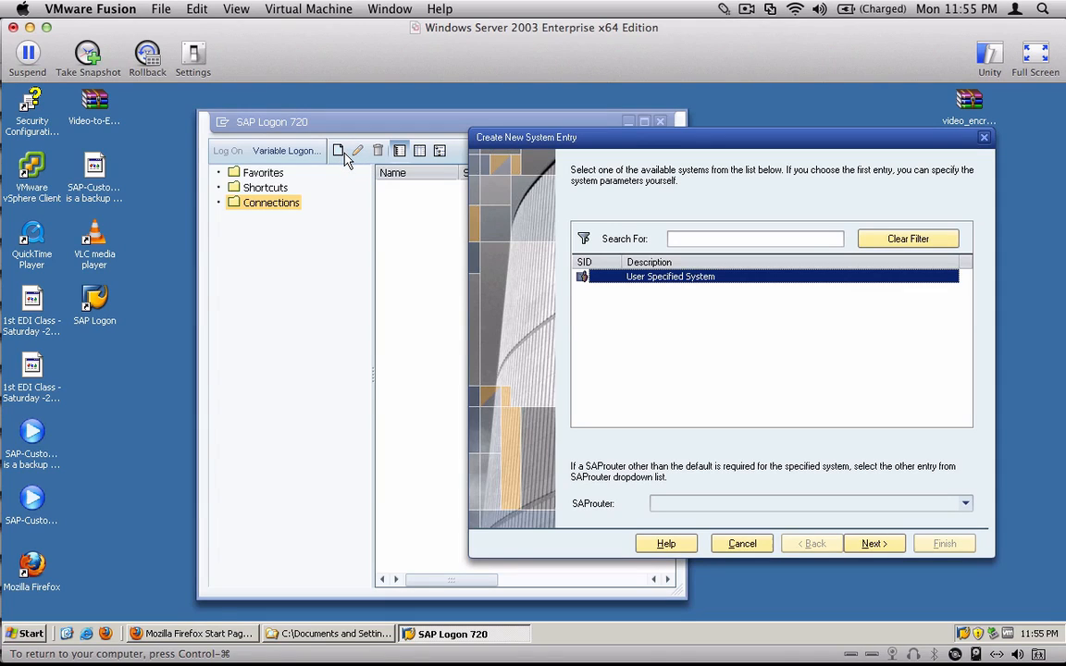
{"action": "key", "text": "ctrl+1"}
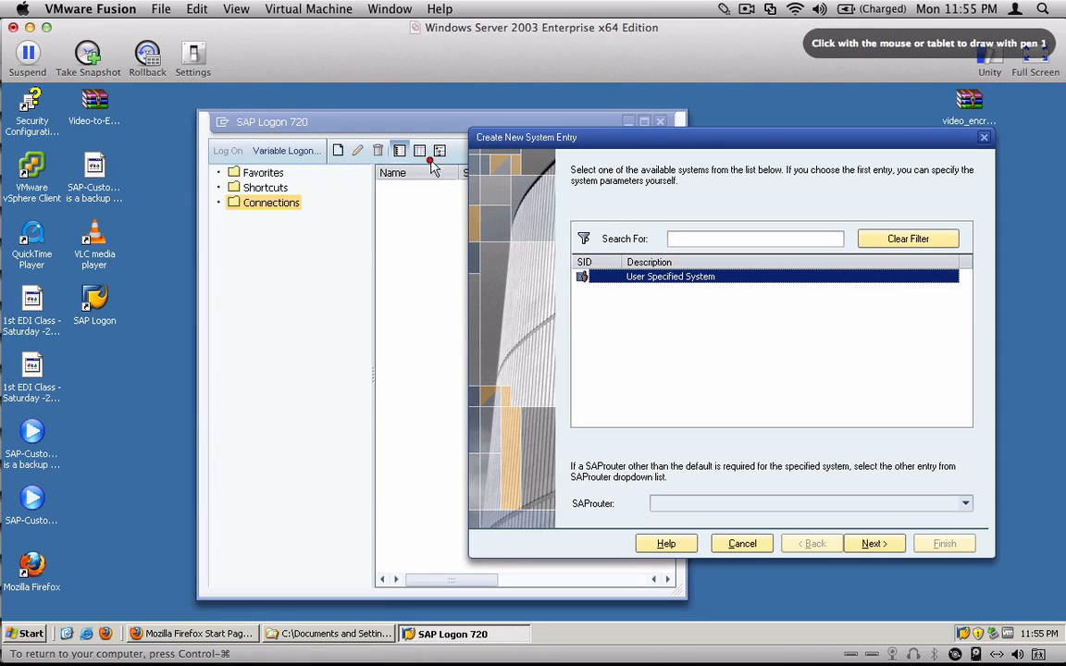
{"action": "left_click_drag", "start_coordinate": [384, 121], "coordinate": [350, 131]}
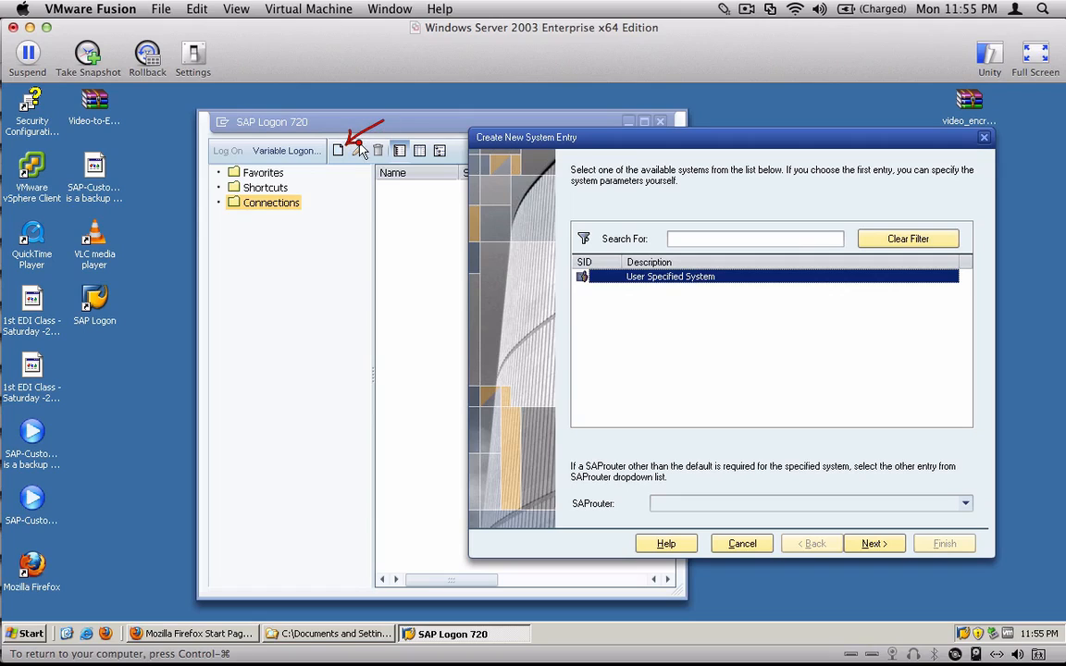
{"action": "mouse_move", "coordinate": [322, 198]}
{"action": "left_mouse_down"}
{"action": "mouse_move", "coordinate": [227, 191]}
{"action": "mouse_move", "coordinate": [201, 208]}
{"action": "mouse_move", "coordinate": [354, 204]}
{"action": "left_mouse_up"}
- Continue with User Specified System and enter SAP as the connection's description
{"action": "left_click", "coordinate": [873, 544]}
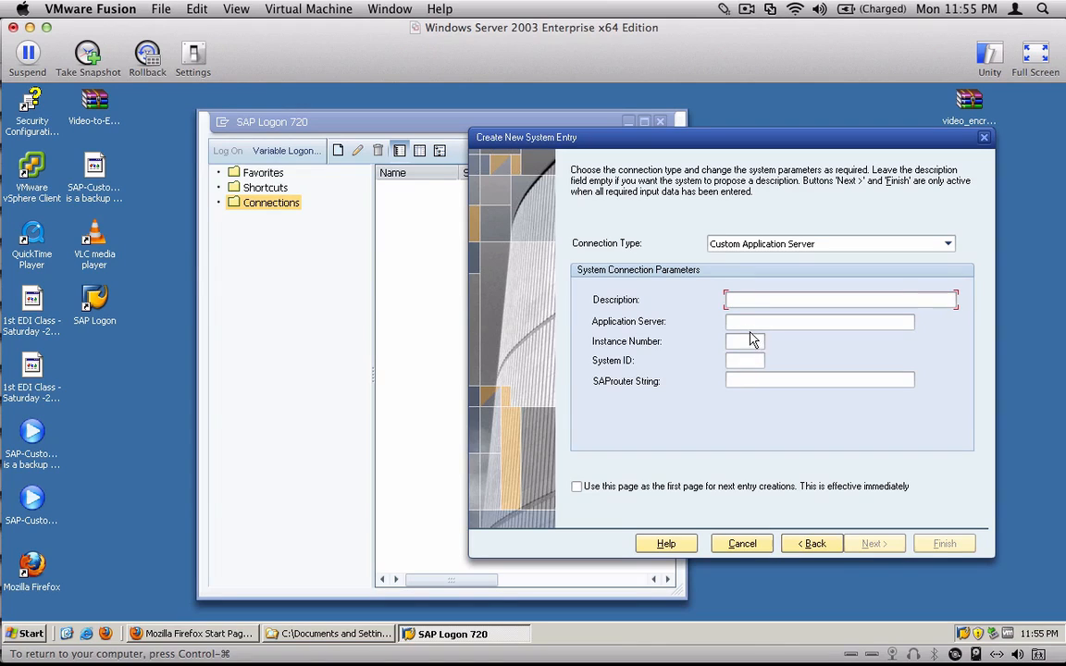
{"action": "key", "text": "Tab"}
{"action": "key", "text": "Tab"}
{"action": "key", "text": "Tab"}
{"action": "left_click", "coordinate": [741, 320]}
{"action": "left_click", "coordinate": [750, 300]}
{"action": "type", "text": "SAP"}
- Set the connection's instance number to 00 and its system ID to C11
{"action": "left_click", "coordinate": [768, 321]}
{"action": "left_click", "coordinate": [743, 342]}
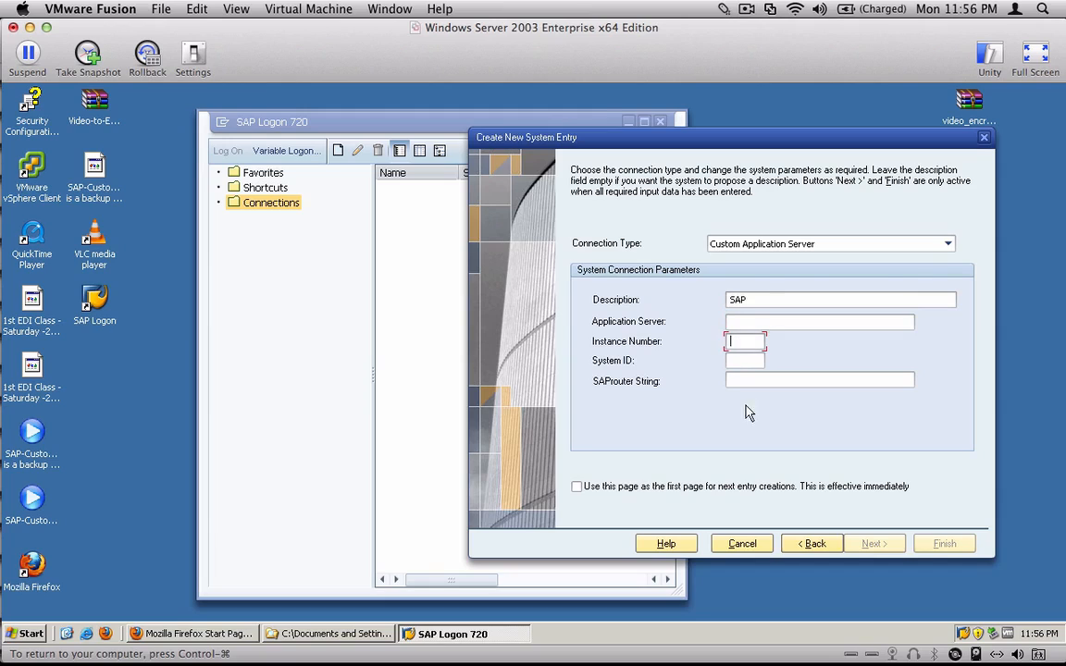
{"action": "left_click", "coordinate": [739, 361]}
{"action": "type", "text": "0"}
{"action": "key", "text": "shift+Tab"}
{"action": "type", "text": "0"}
{"action": "key", "text": "Tab"}
{"action": "type", "text": "C"}
- Enter 100.121.65.98 as the connection's application server and select the address
{"action": "left_click", "coordinate": [843, 323]}
{"action": "type", "text": "100."}
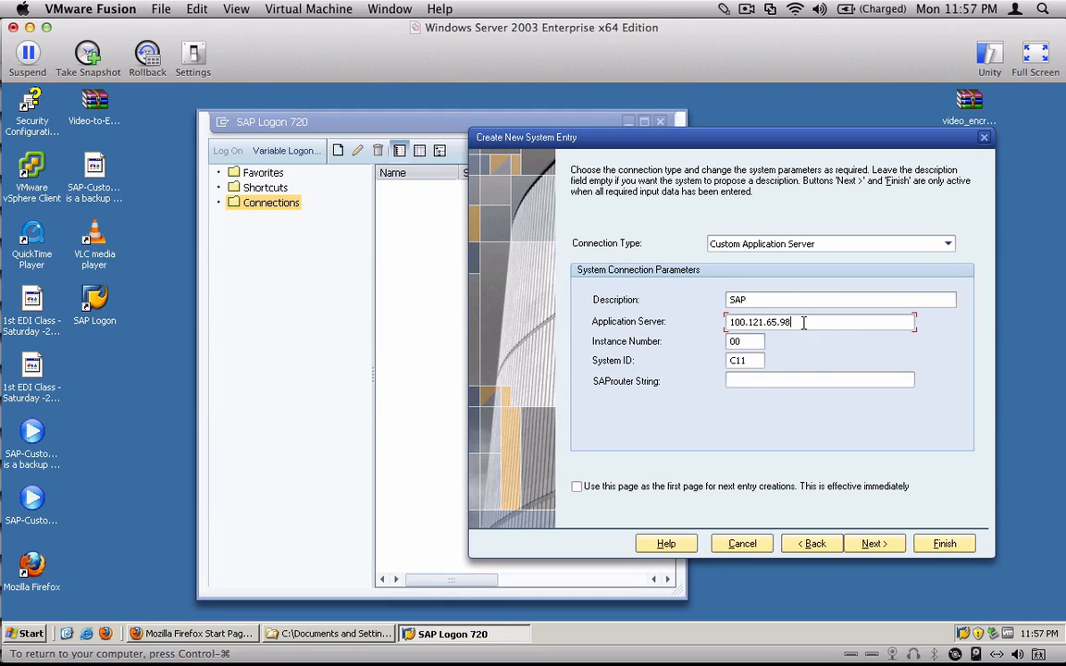
{"action": "left_click_drag", "start_coordinate": [803, 322], "coordinate": [722, 311]}
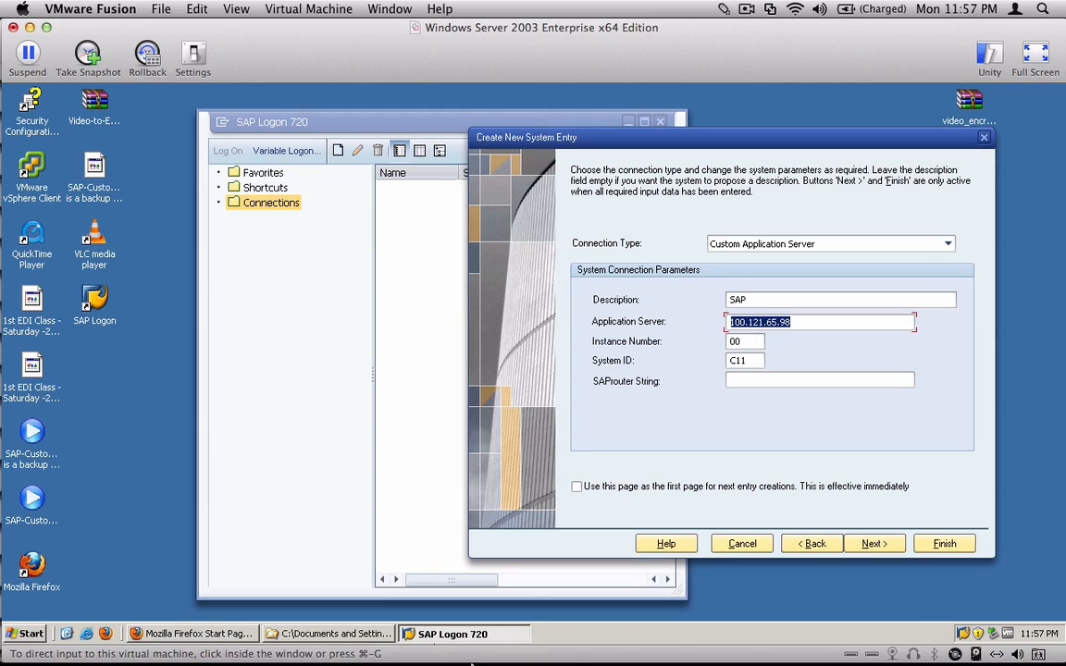
- Finish the new system entry with the default language and encoding, and try to log on to it, declining the detailed error description
{"action": "left_click", "coordinate": [874, 543]}
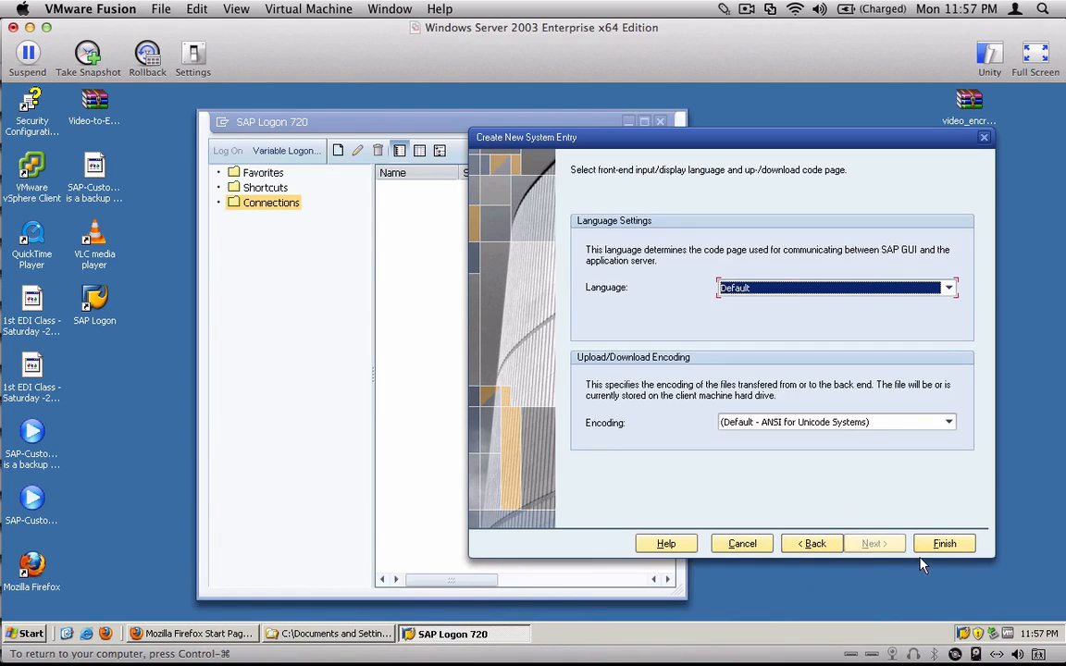
{"action": "left_click", "coordinate": [944, 544]}
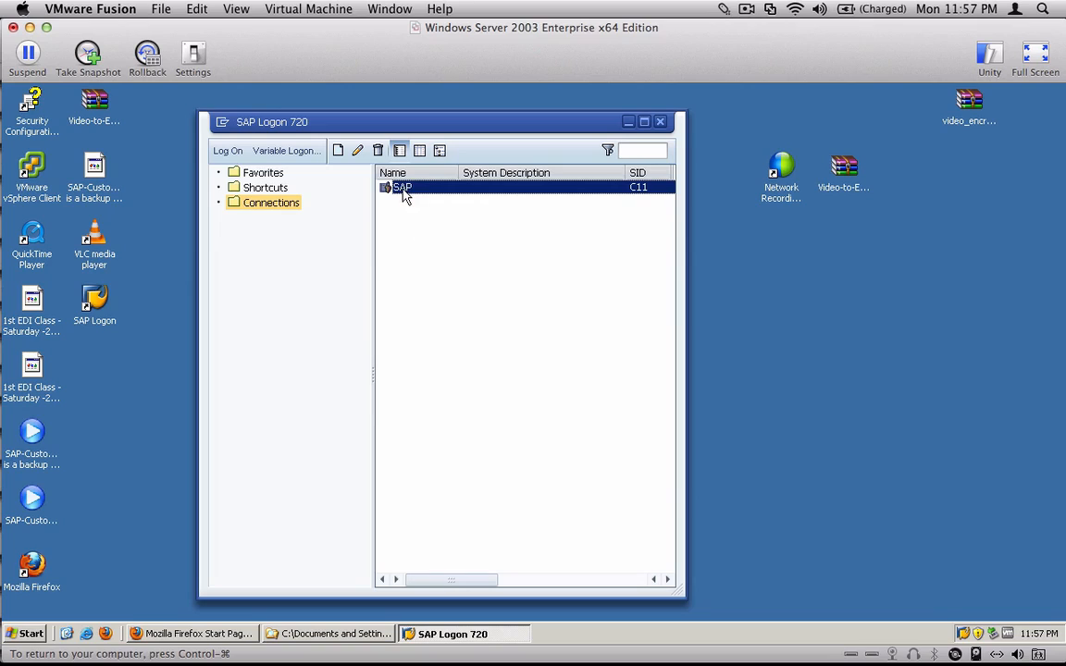
{"action": "left_click", "coordinate": [228, 153]}
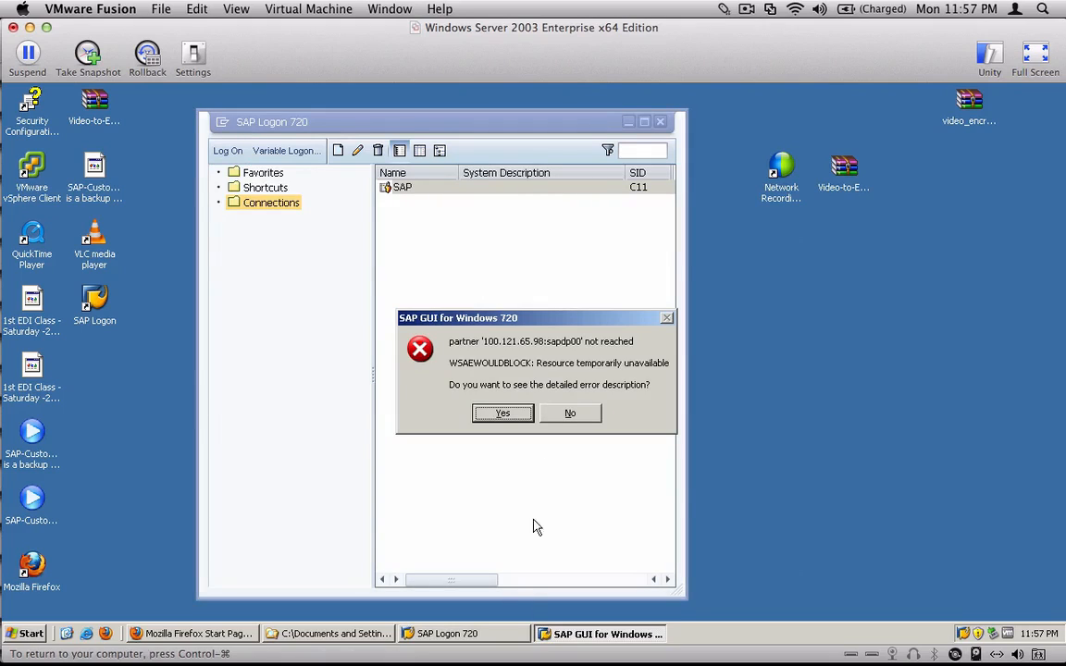
{"action": "left_click", "coordinate": [583, 415]}
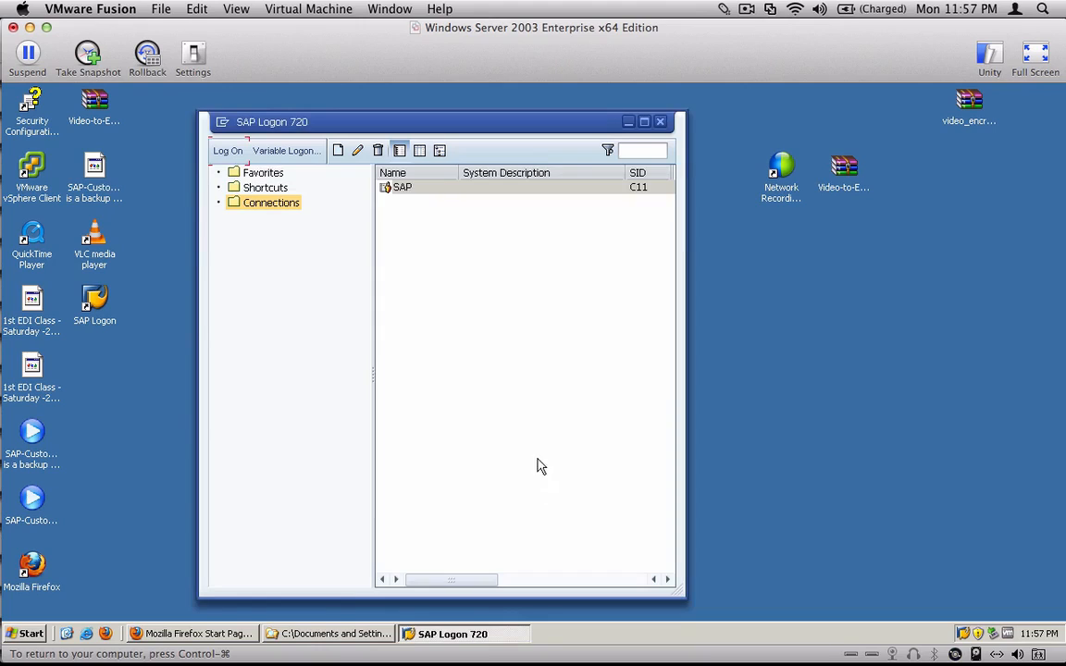
- Open the SAP connection's properties for editing, move the dialog aside and clear the application server address
{"action": "left_click", "coordinate": [403, 189]}
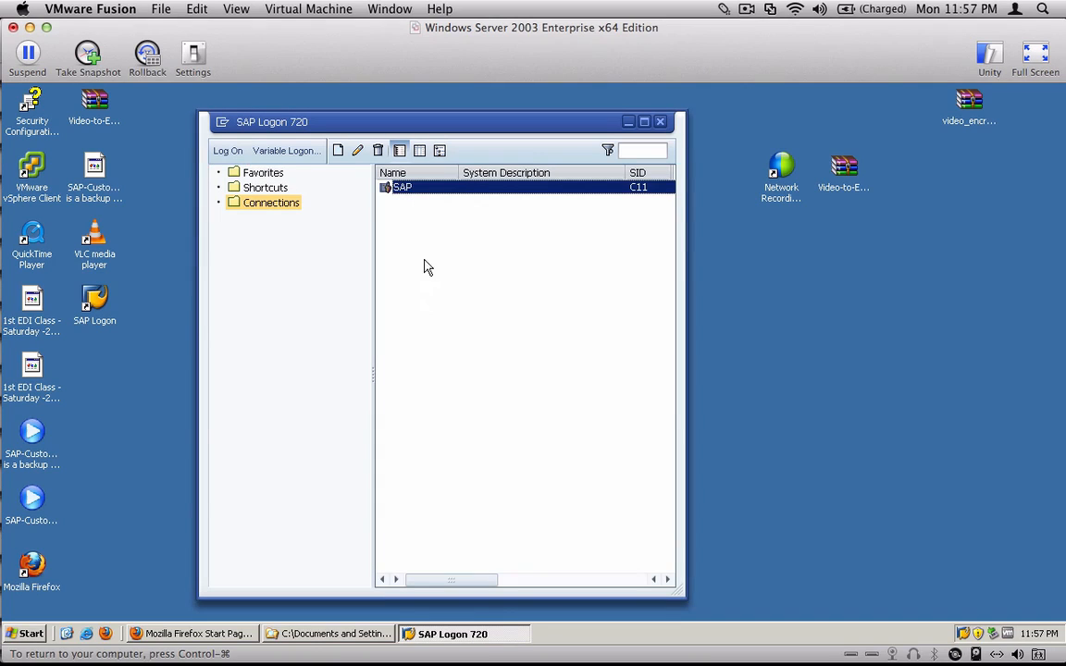
{"action": "left_click", "coordinate": [358, 155]}
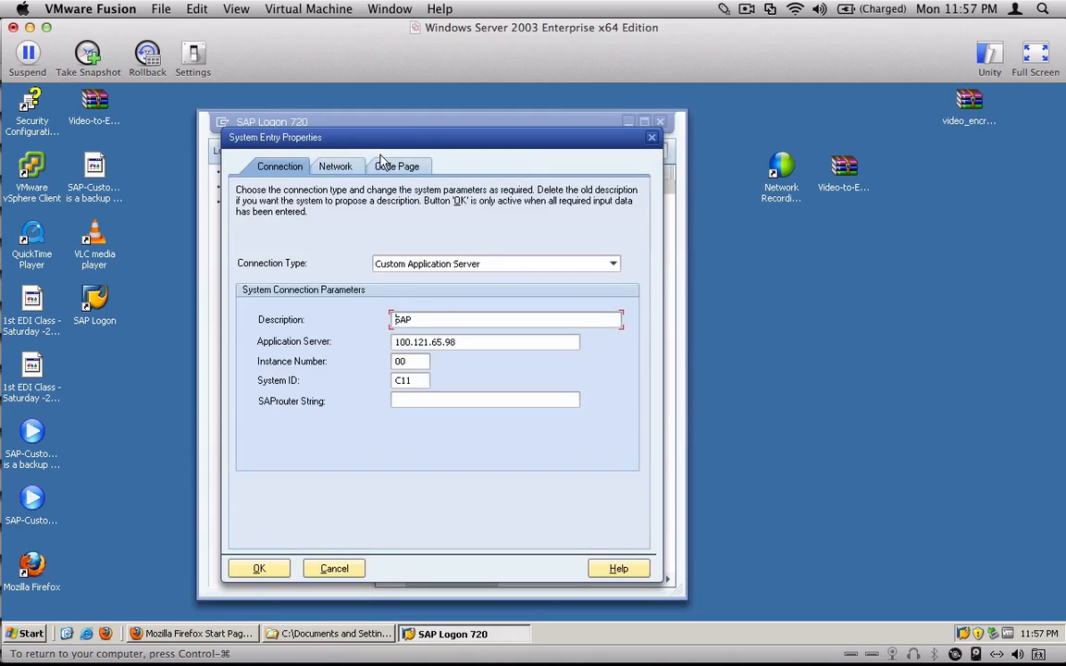
{"action": "left_click_drag", "start_coordinate": [422, 137], "coordinate": [727, 131]}
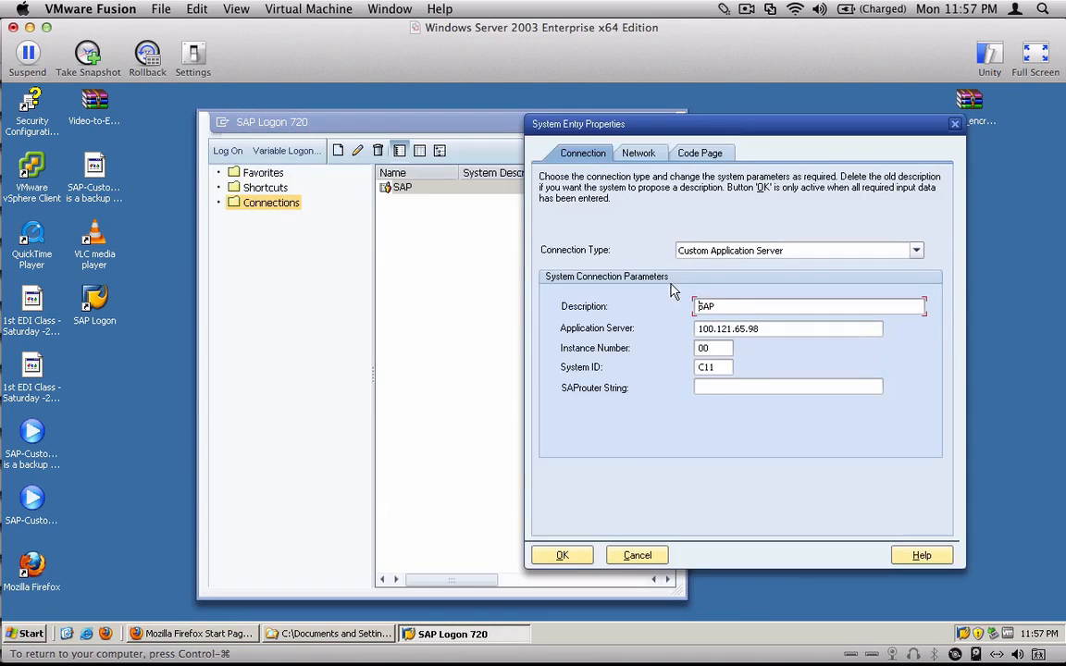
{"action": "double_click", "coordinate": [696, 327]}
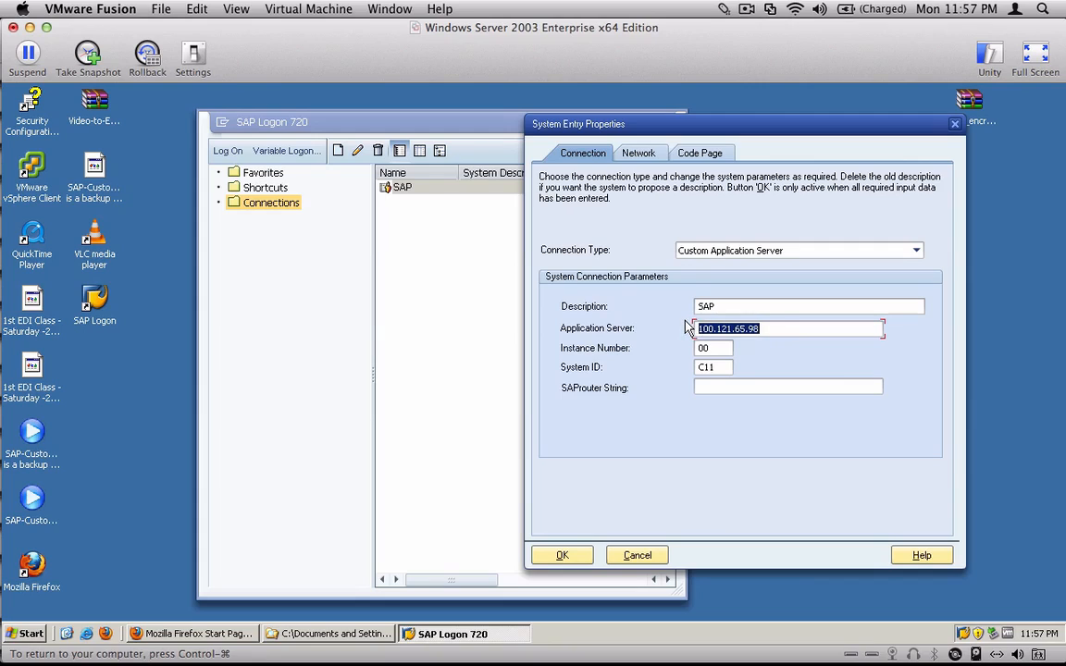
{"action": "key", "text": "BackSpace"}
{"action": "key", "text": "Tab"}
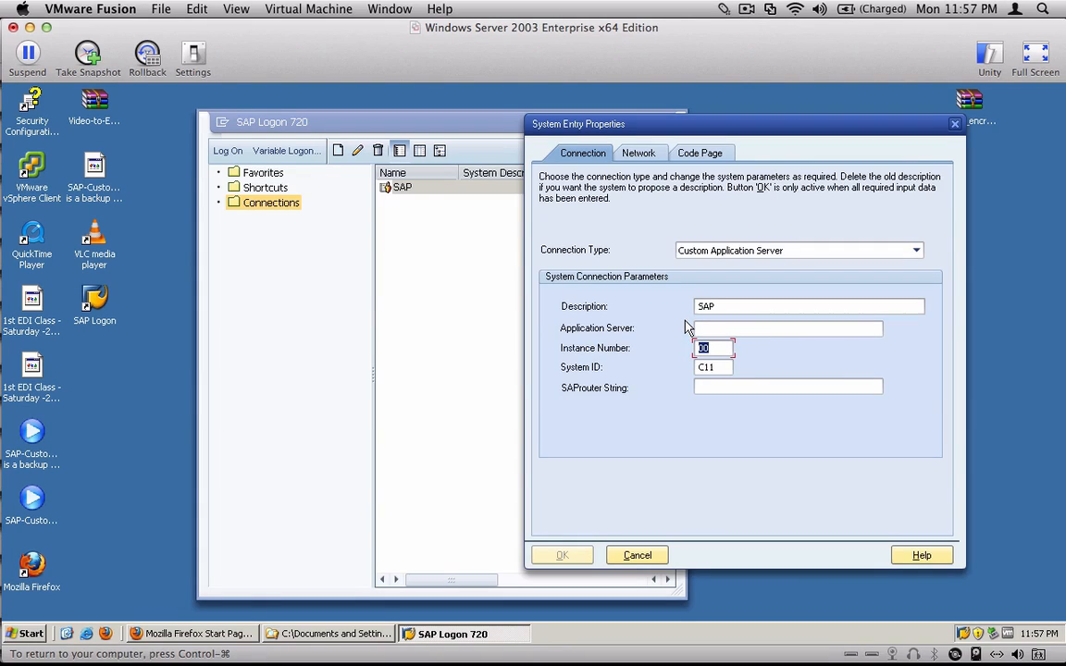
{"action": "key", "text": "Tab"}
{"action": "left_click", "coordinate": [746, 9]}
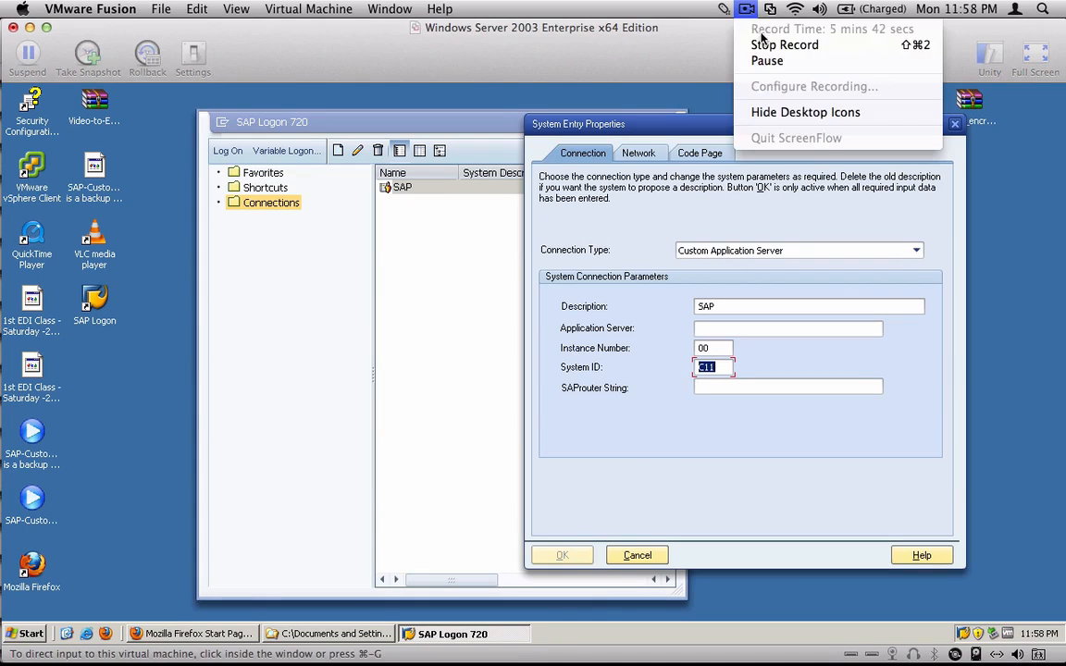
{"action": "left_click", "coordinate": [768, 61]}
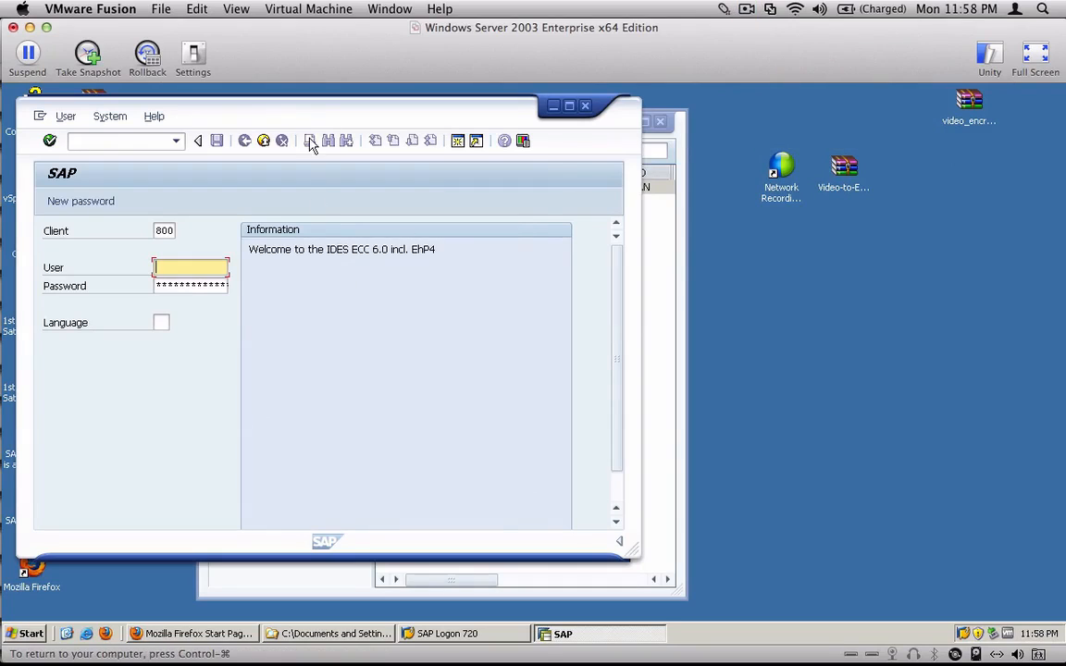
- Close the open SAP login window after moving it aside, and start a new logon to the SAP connection
{"action": "left_click_drag", "start_coordinate": [324, 117], "coordinate": [577, 157]}
{"action": "left_click", "coordinate": [837, 147]}
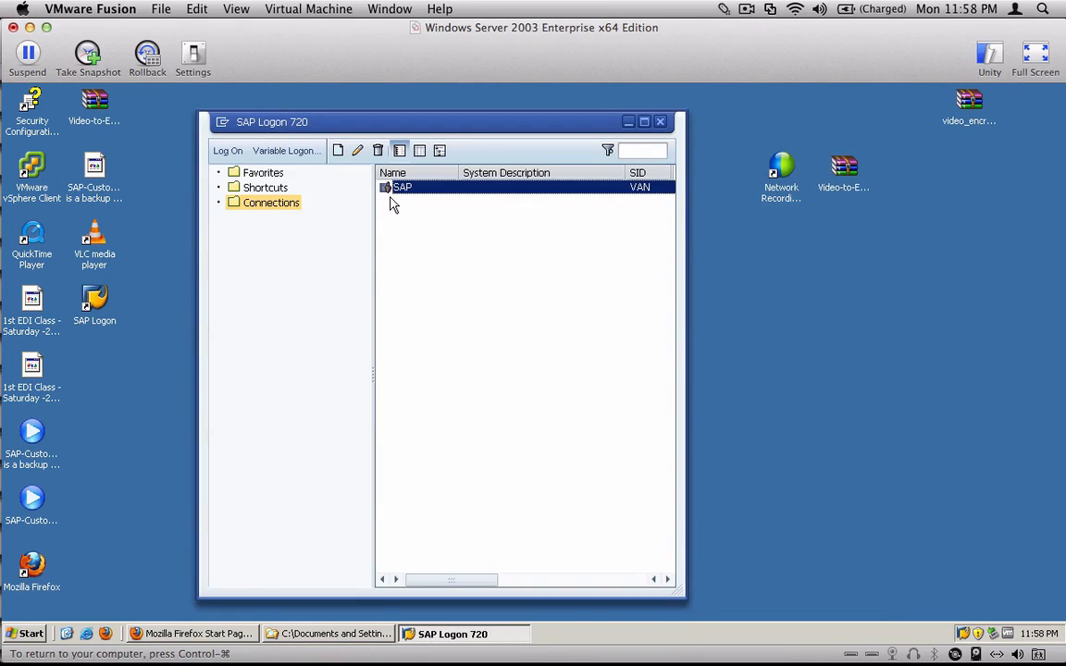
{"action": "left_click", "coordinate": [230, 152]}
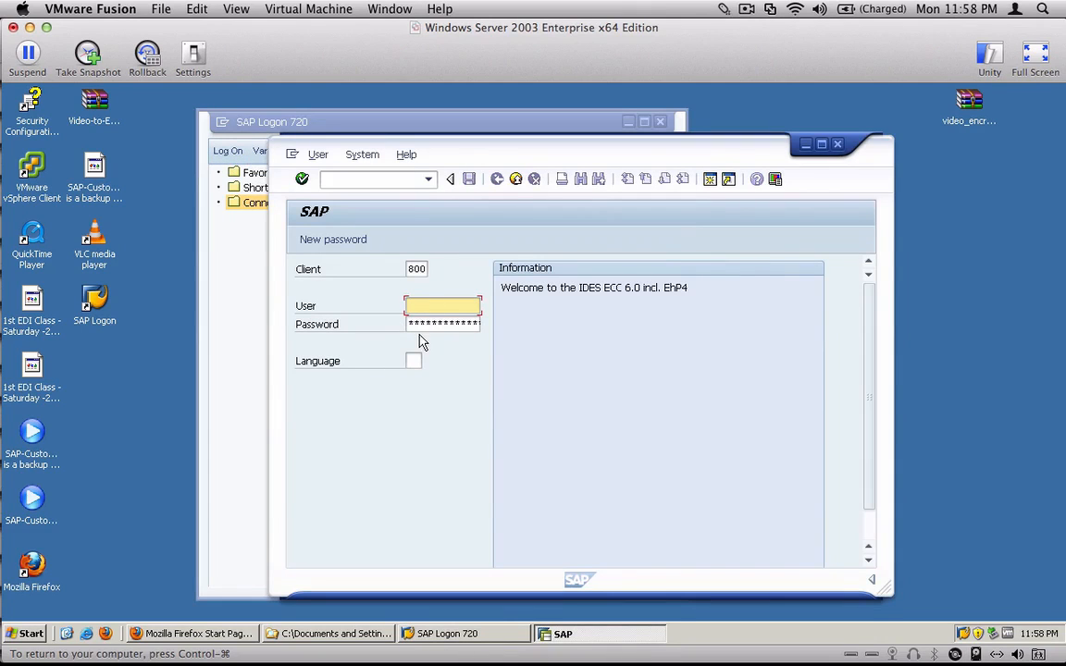
- Log on to client 800 with the user name and account password, and maximize the SAP session window
{"action": "double_click", "coordinate": [416, 269]}
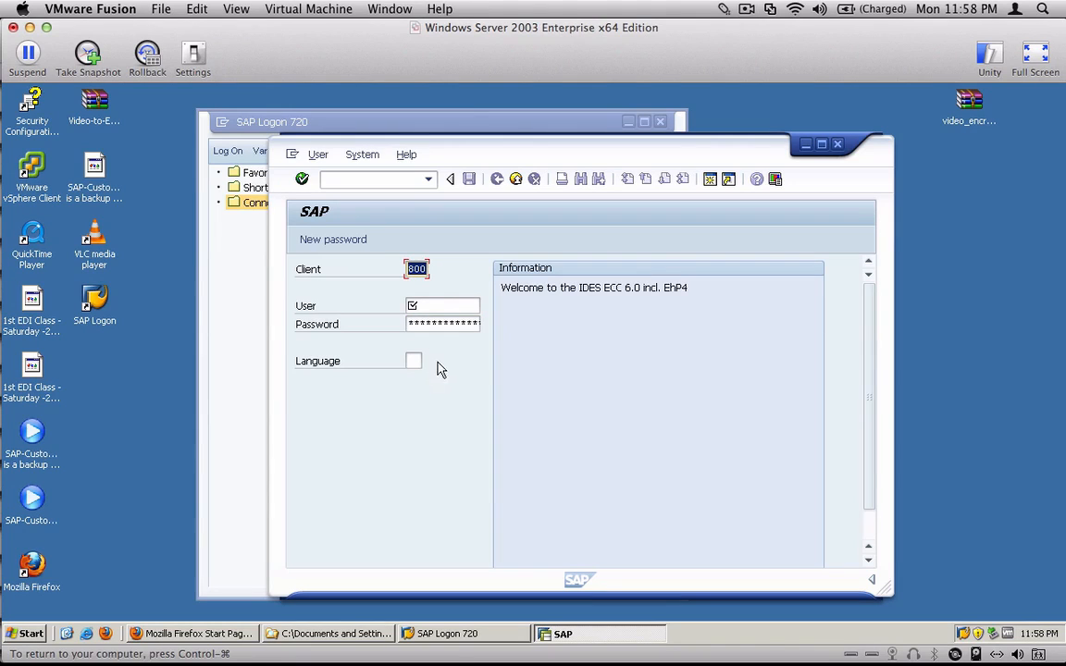
{"action": "key", "text": "Tab"}
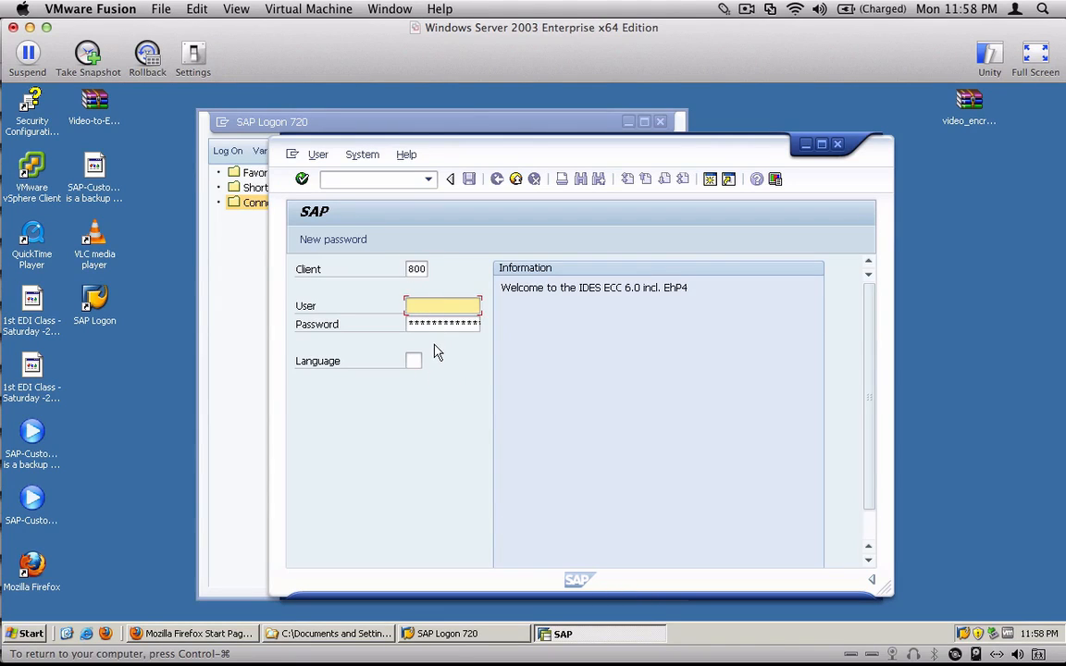
{"action": "type", "text": "siva"}
{"action": "key", "text": "Tab"}
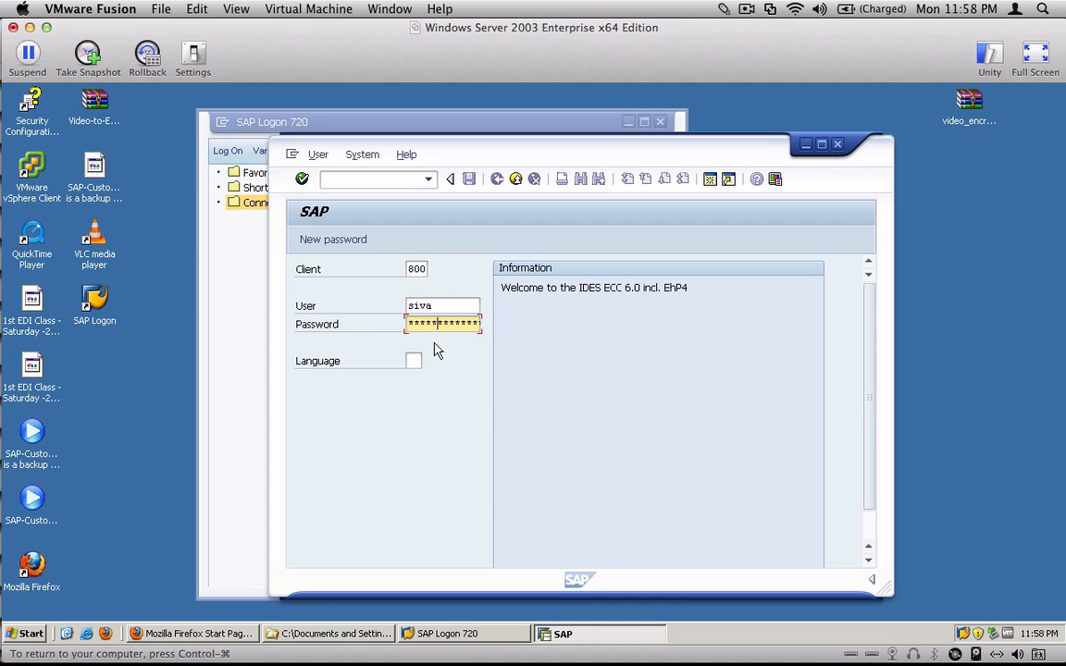
{"action": "key", "text": "Return"}
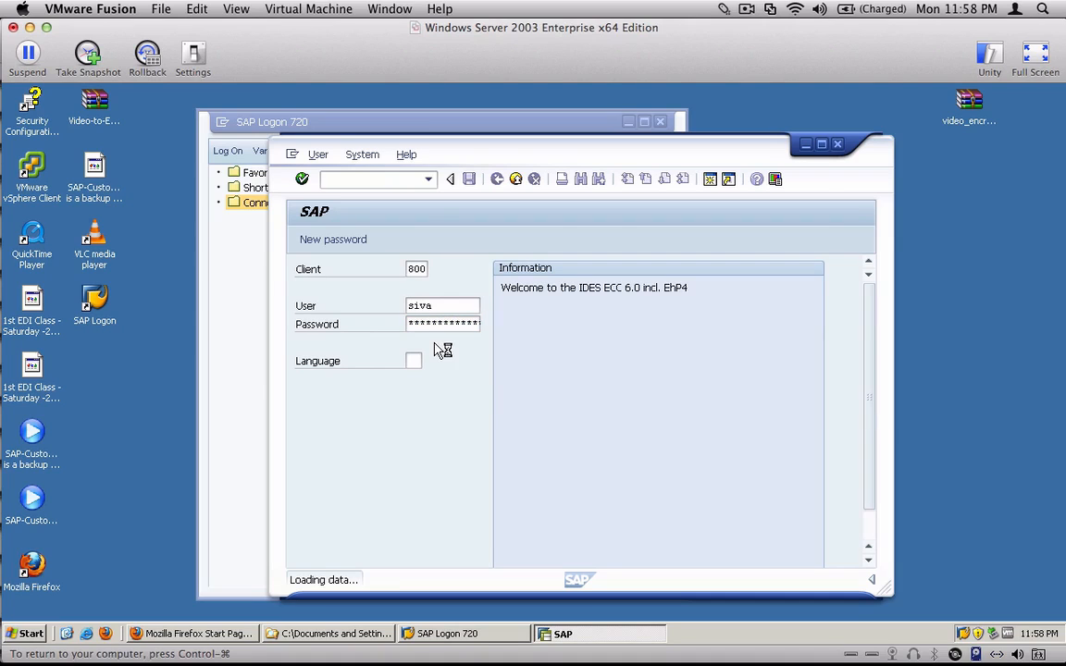
{"action": "left_click", "coordinate": [821, 146]}
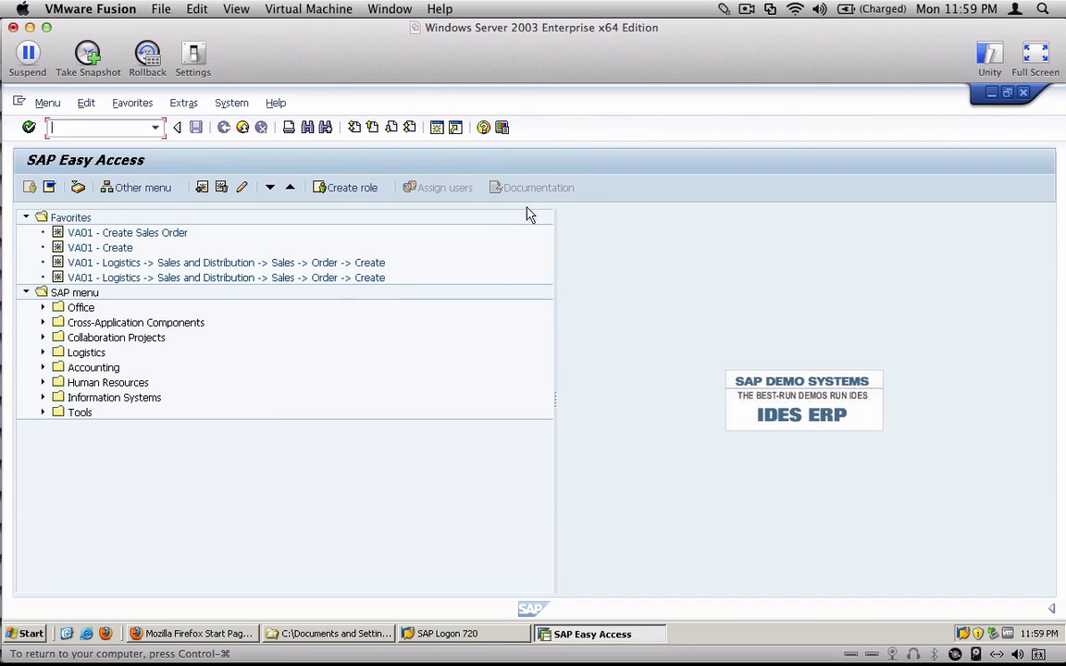
- In the SAP GUI Visualization & Interaction options, enable showing keys within dropdown lists and sorting by keys, and apply the changes
{"action": "left_click", "coordinate": [502, 127]}
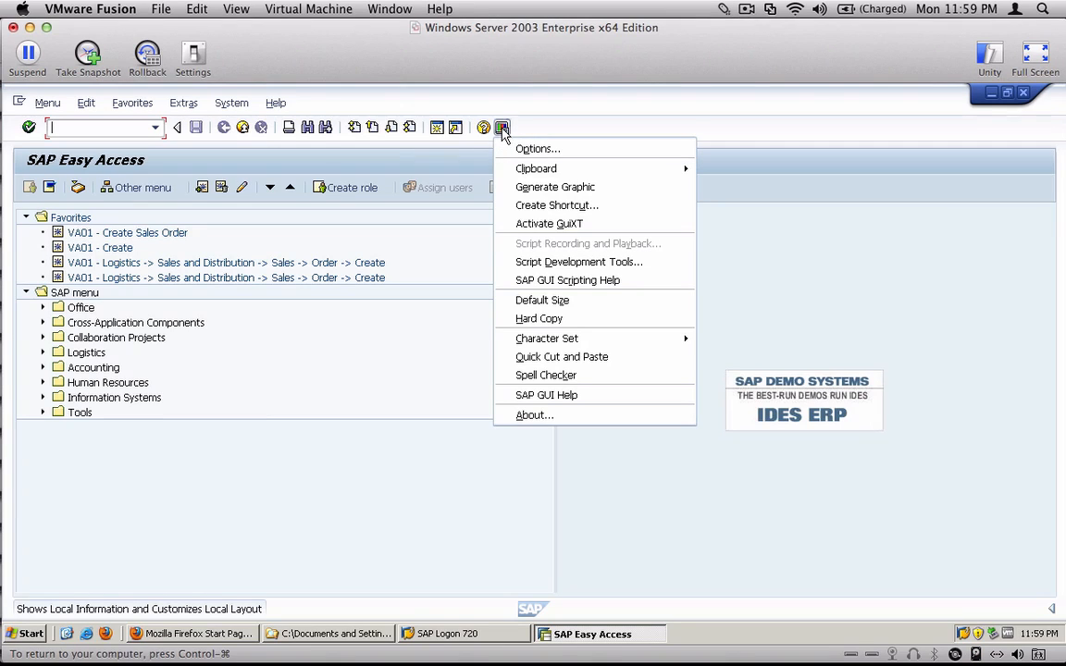
{"action": "left_click", "coordinate": [600, 160]}
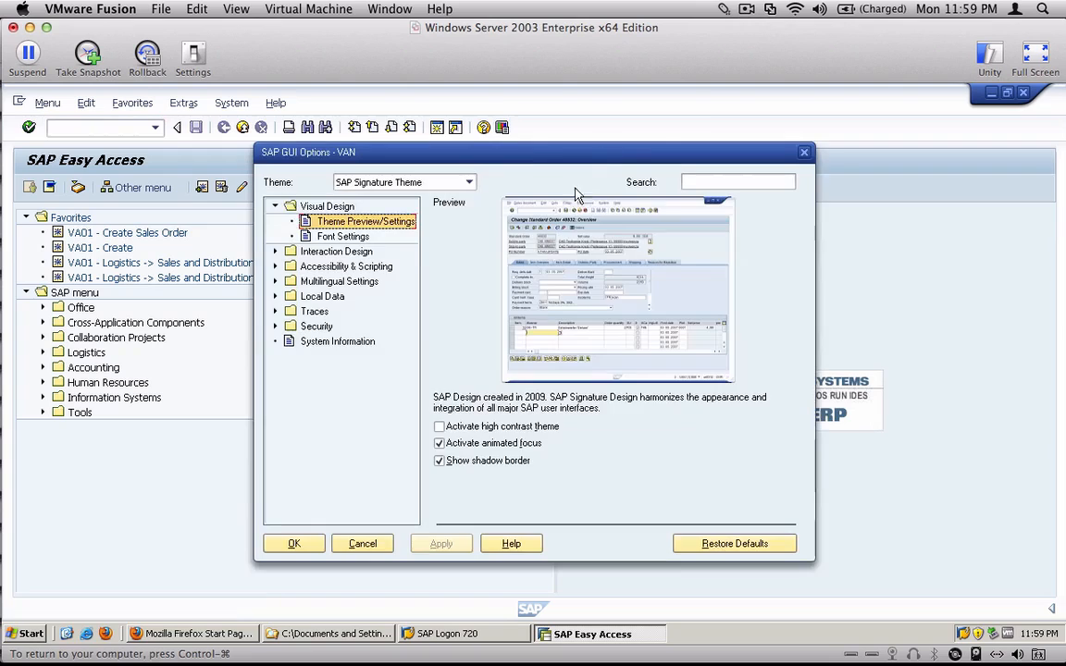
{"action": "left_click", "coordinate": [274, 252]}
{"action": "left_click", "coordinate": [360, 282]}
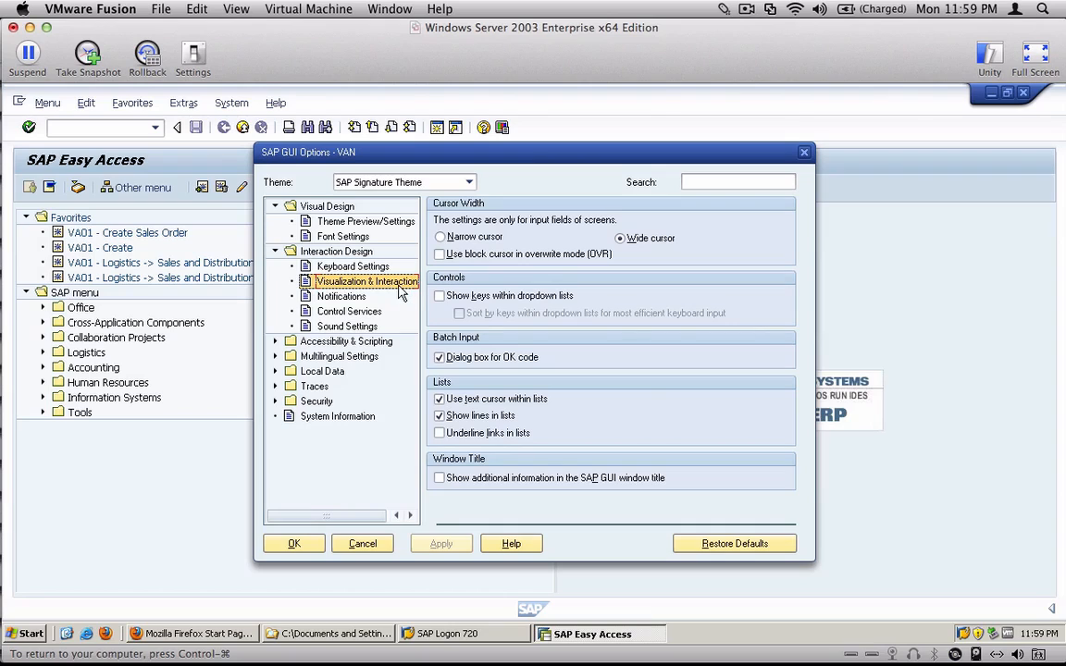
{"action": "left_click", "coordinate": [440, 296]}
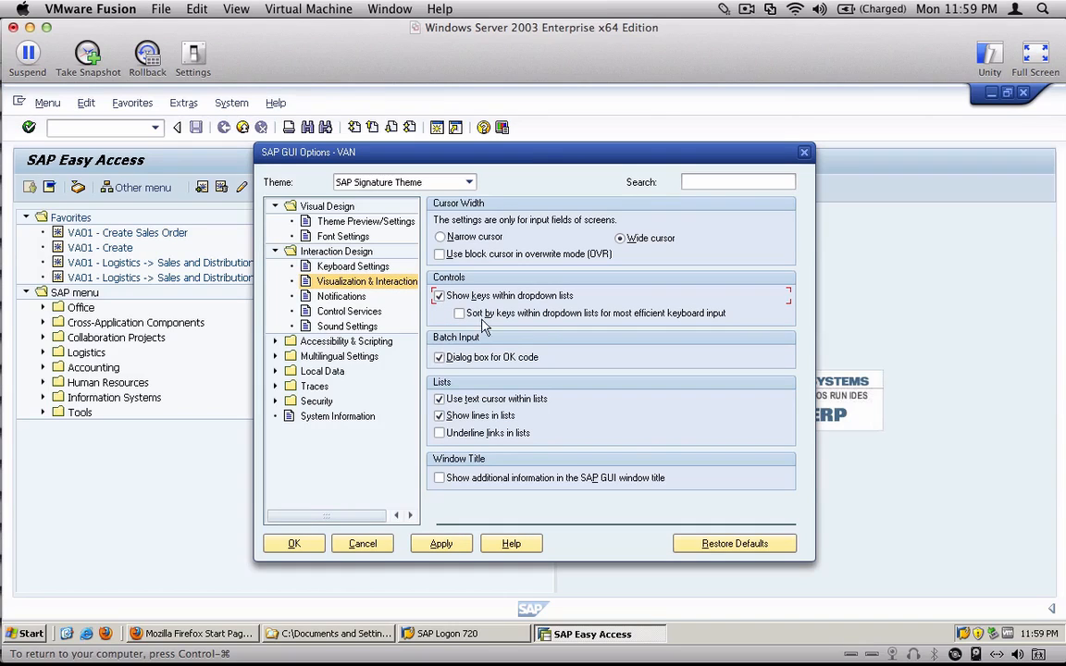
{"action": "left_click", "coordinate": [460, 314]}
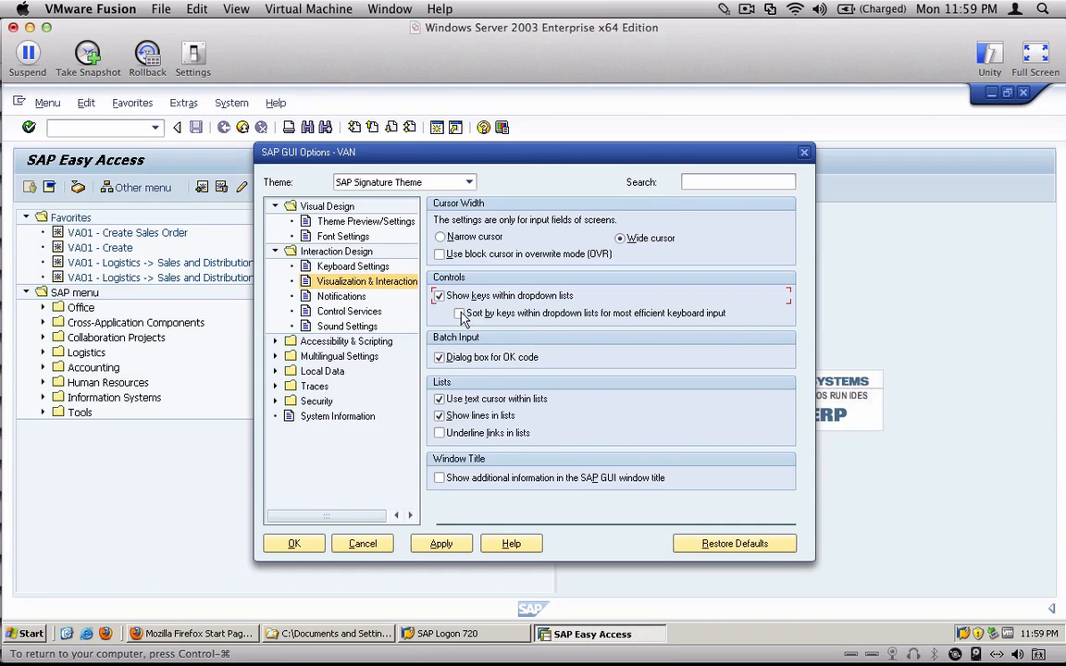
{"action": "left_click", "coordinate": [441, 544]}
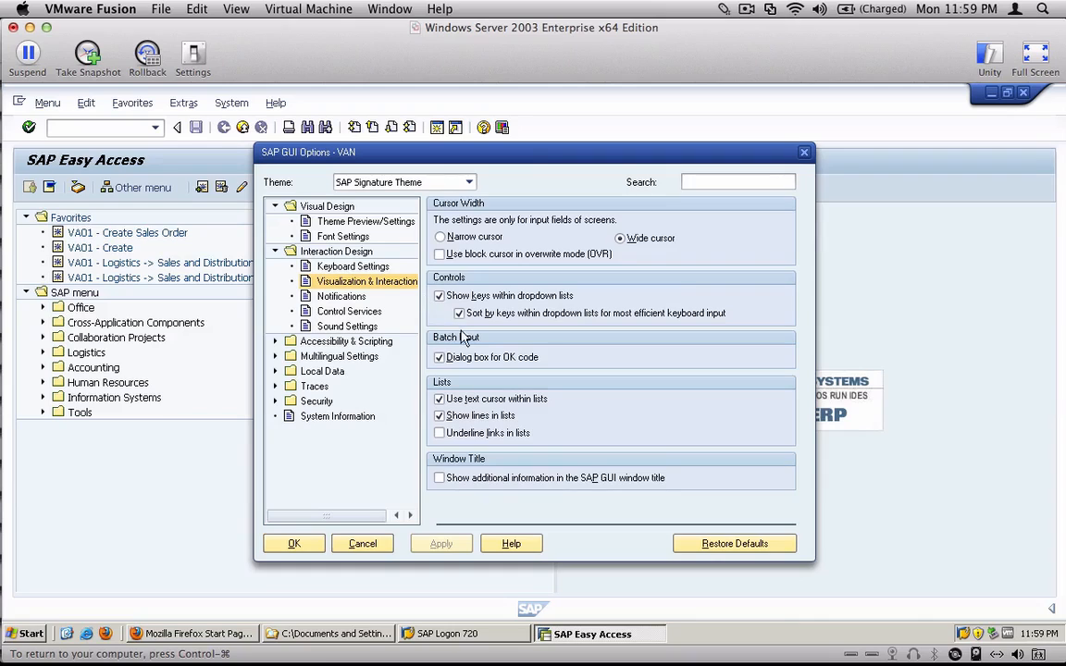
{"action": "left_click", "coordinate": [359, 285]}
{"action": "left_click", "coordinate": [293, 543]}
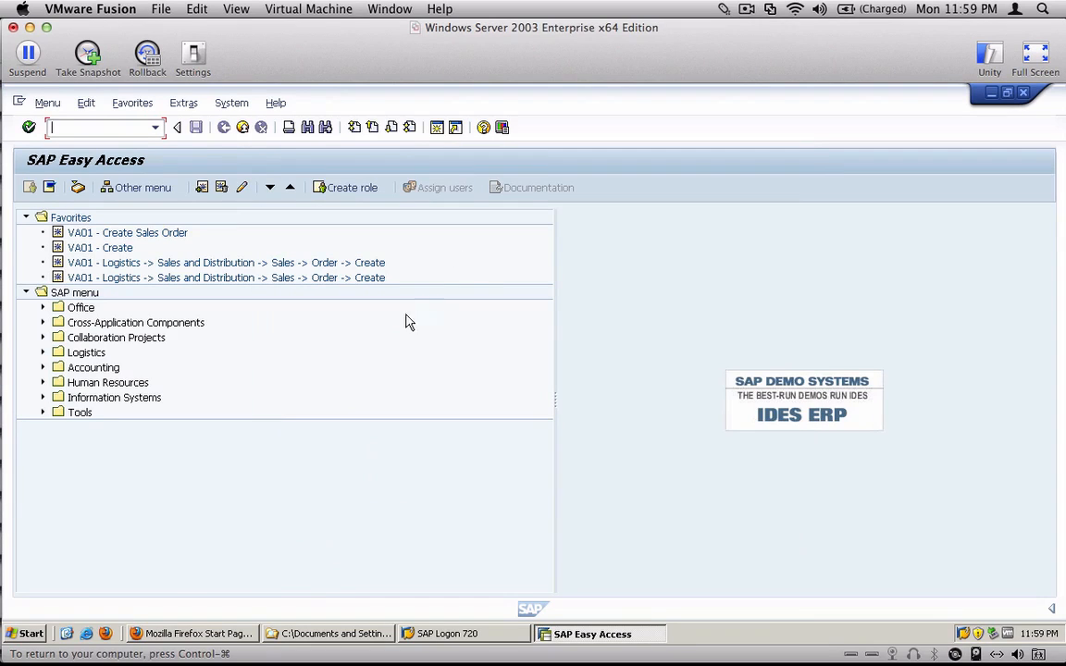
- Open the SAP Easy Access settings and accept them with Display technical names enabled
{"action": "left_click", "coordinate": [183, 105]}
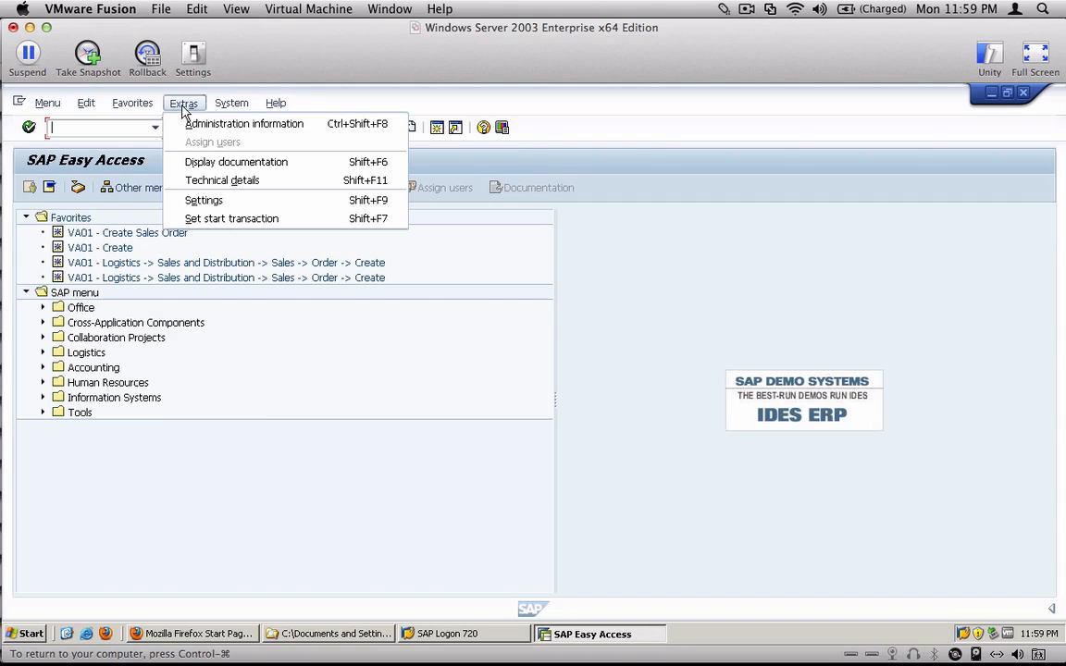
{"action": "left_click", "coordinate": [321, 206]}
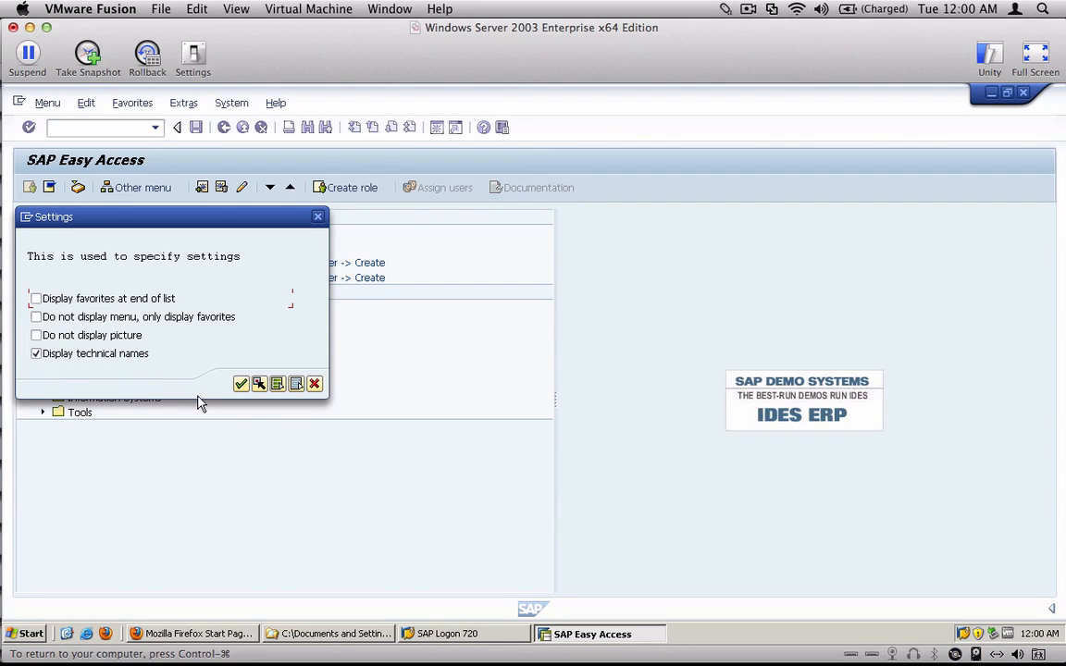
{"action": "left_click", "coordinate": [241, 384]}
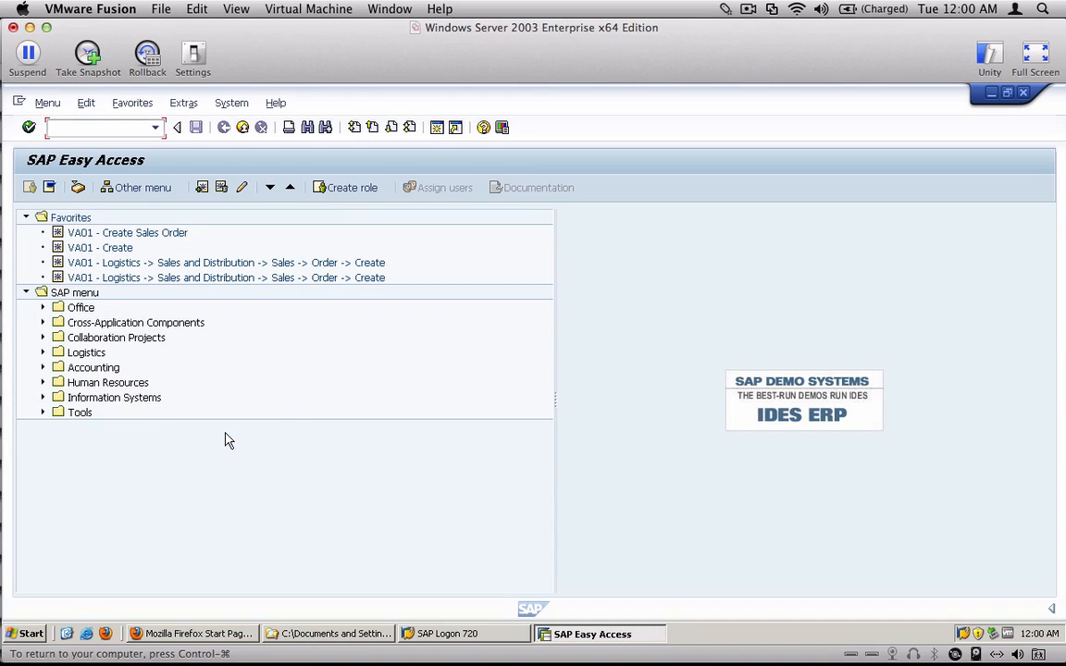
- Expand the status bar's system information, set it to show the Transaction, and review the available entries again
{"action": "left_click", "coordinate": [1051, 608]}
{"action": "left_click", "coordinate": [945, 612]}
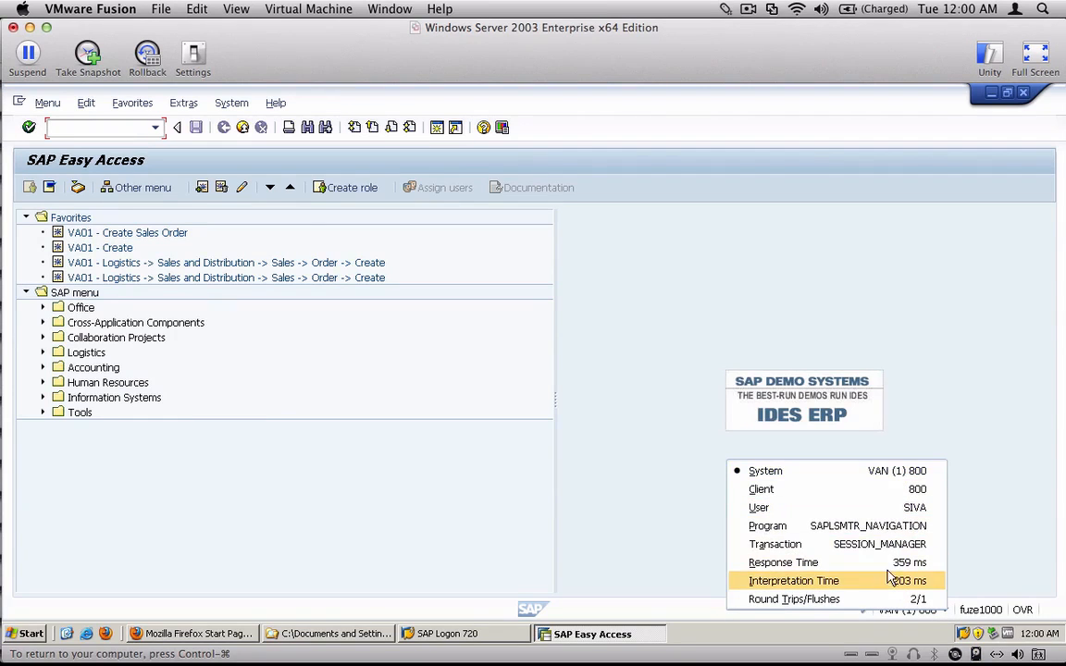
{"action": "left_click", "coordinate": [870, 545]}
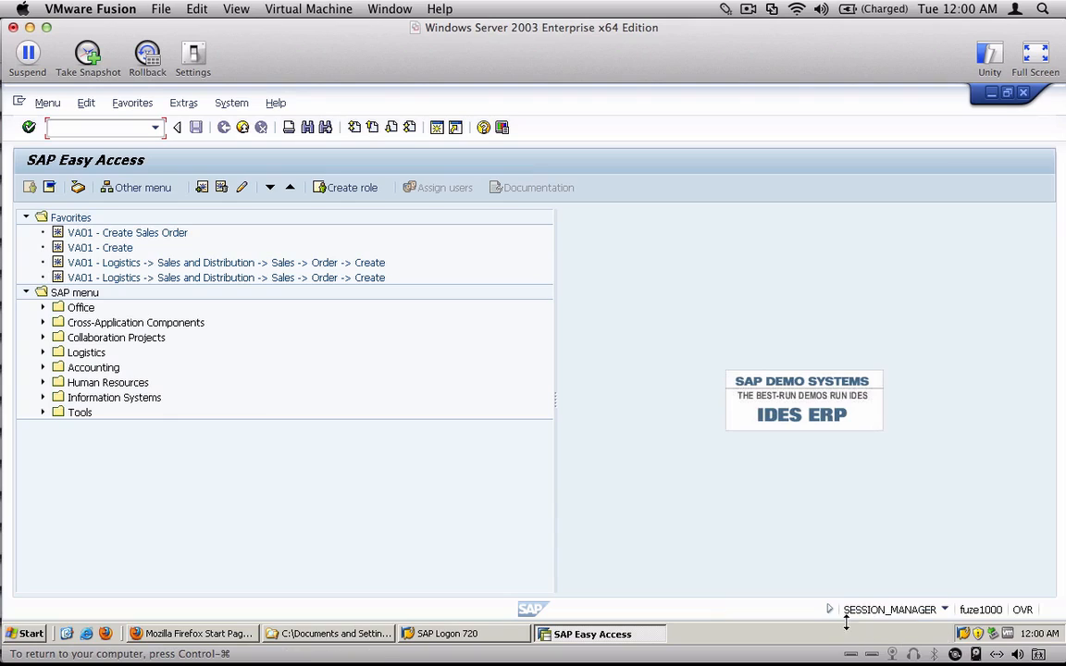
{"action": "left_click", "coordinate": [947, 615]}
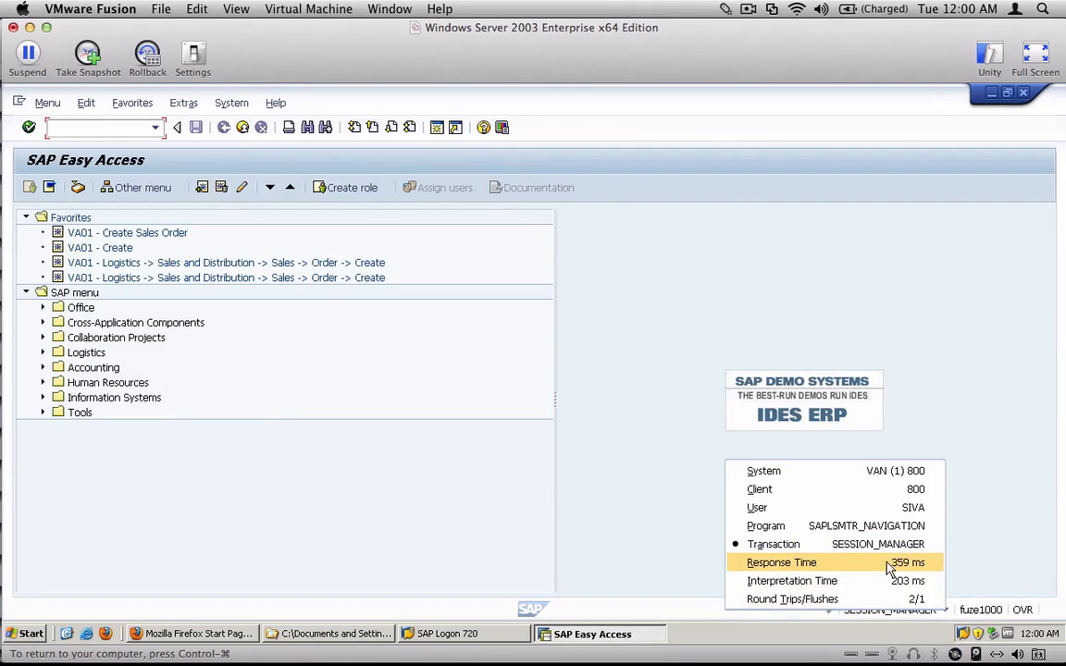
{"action": "left_click", "coordinate": [895, 499]}
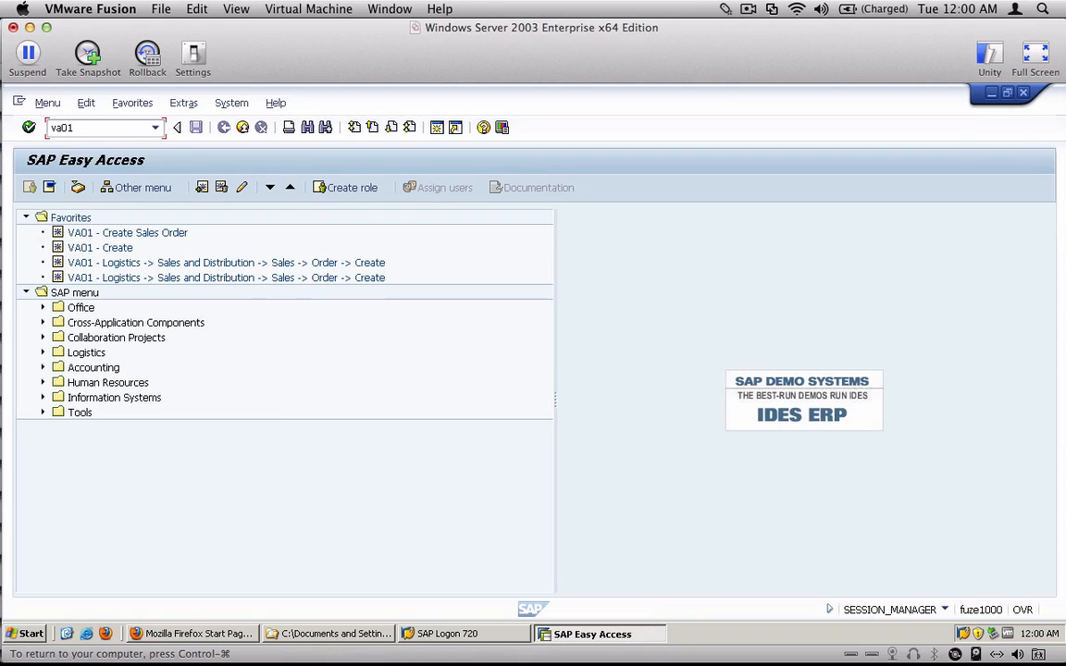
- Start transaction va01 to open the initial screen for creating a sales order
{"action": "key", "text": "Return"}
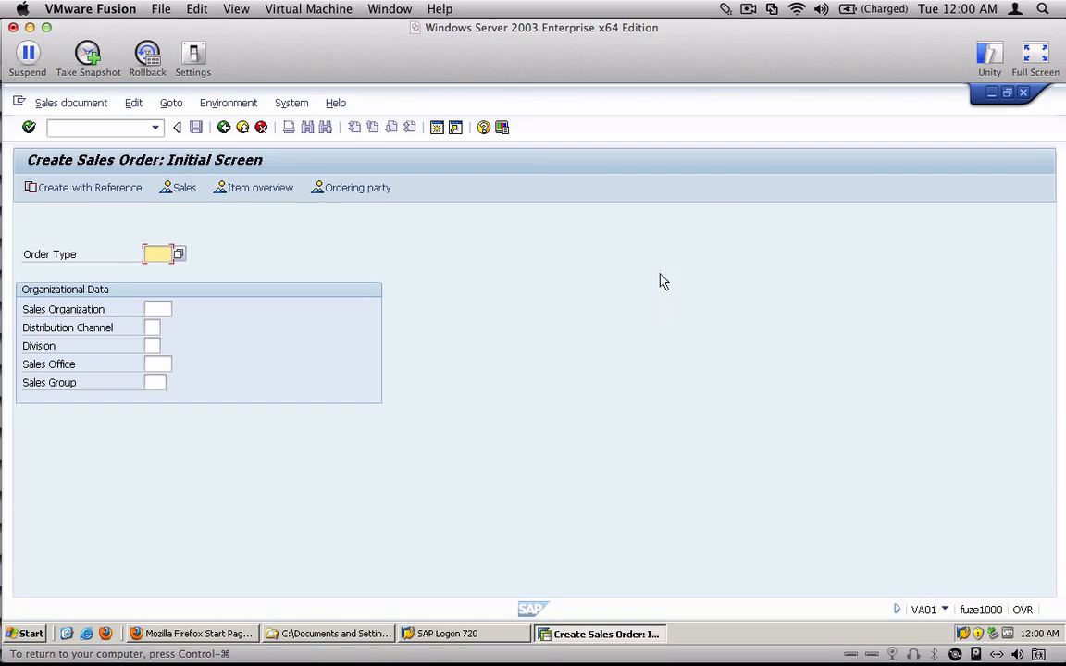
{"action": "left_click", "coordinate": [749, 10]}
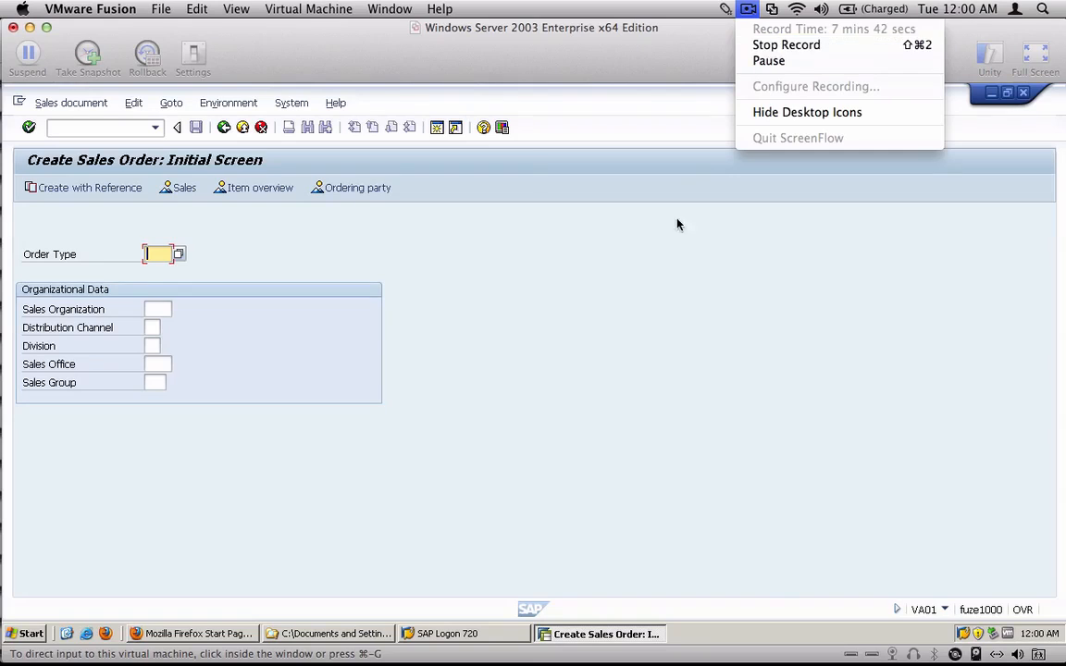
{"action": "left_click", "coordinate": [691, 339]}
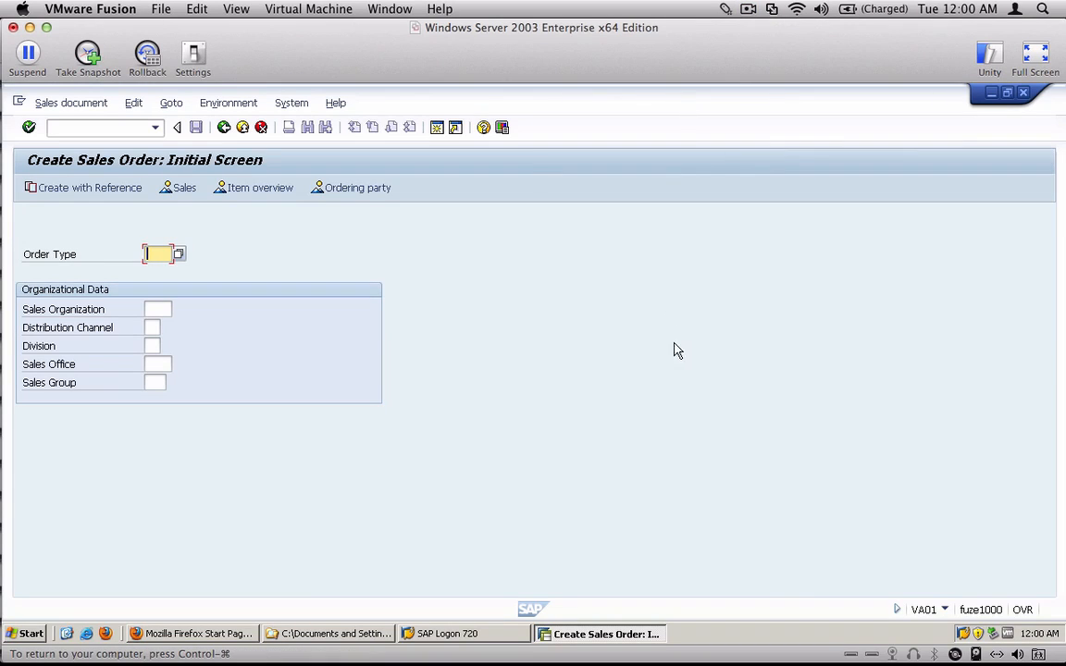